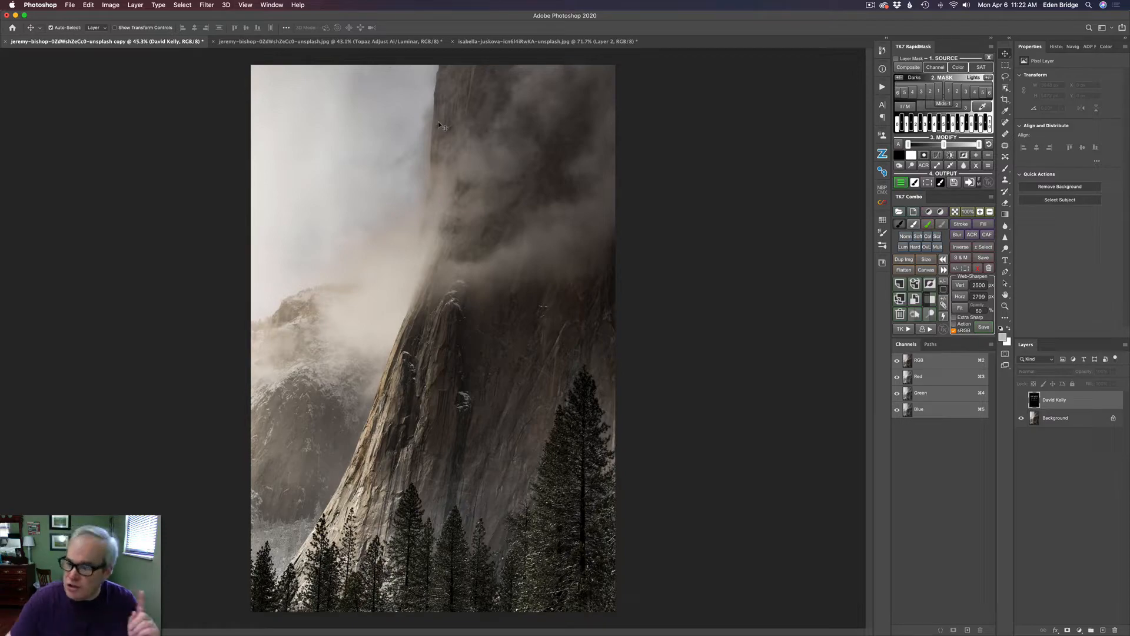
Show the hidden signature layer and open the photo layer in the Topaz Adjust AI filter
click(1022, 401)
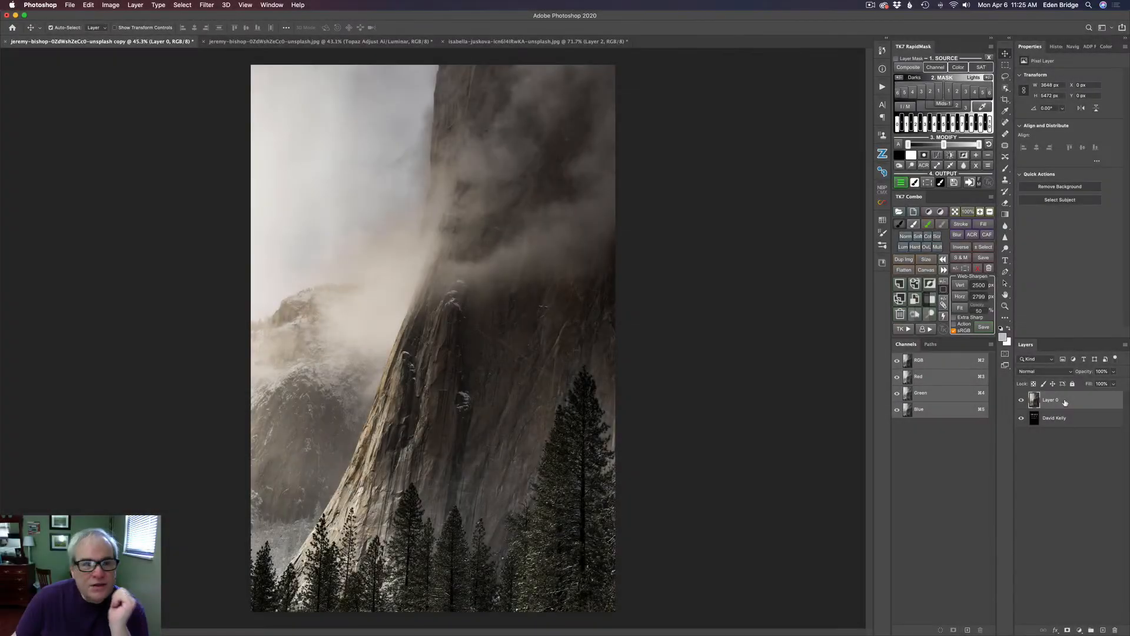
click(207, 5)
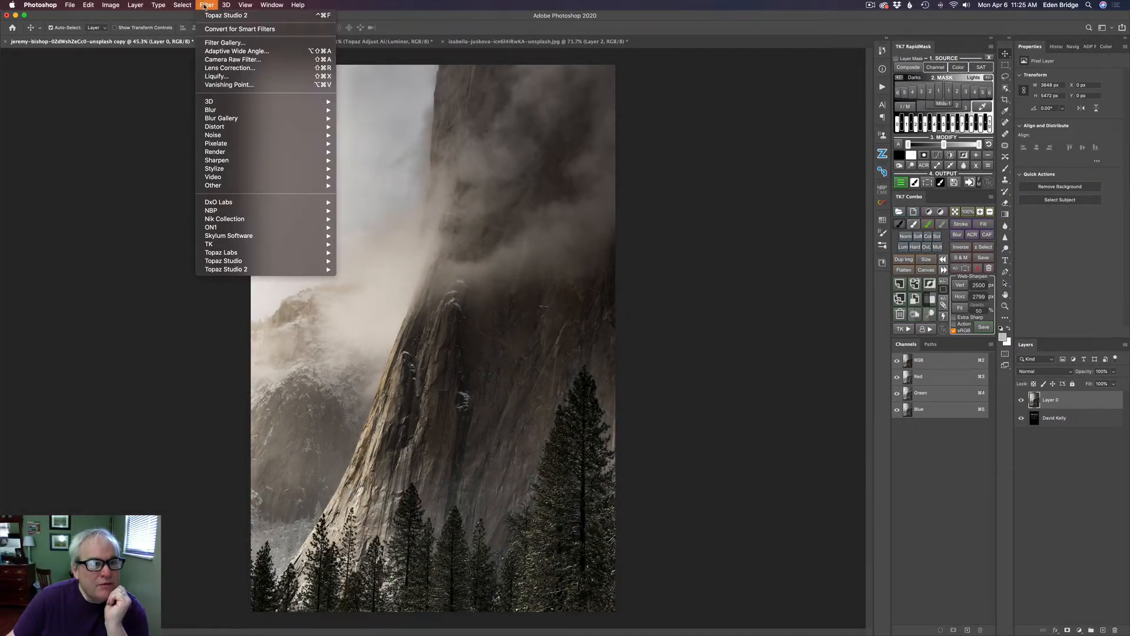
mouse_move(246, 254)
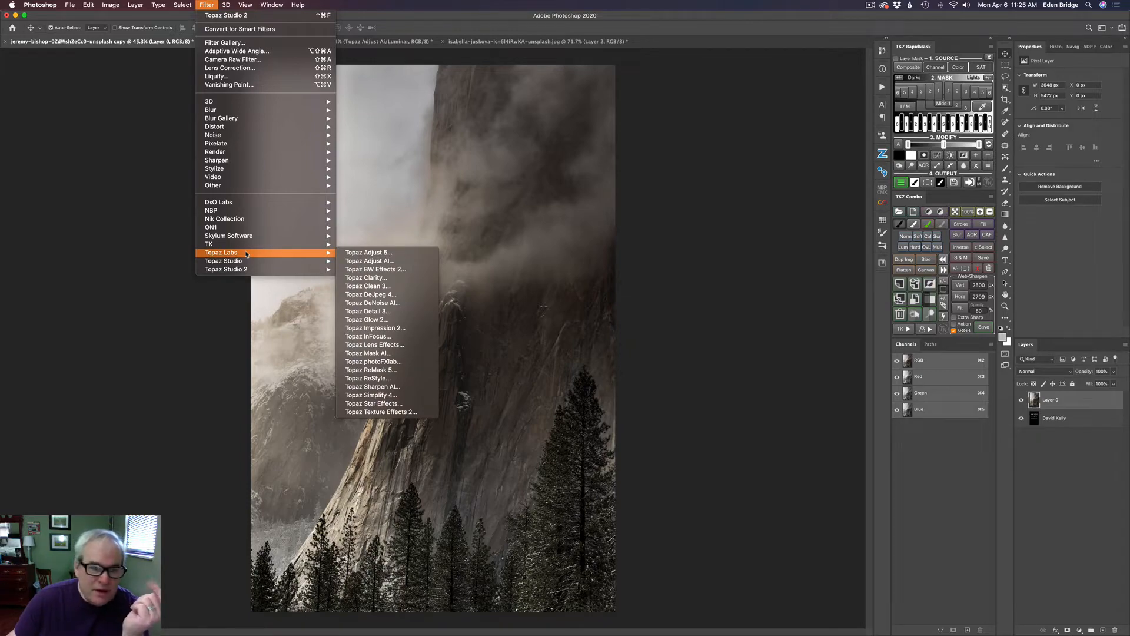
click(381, 261)
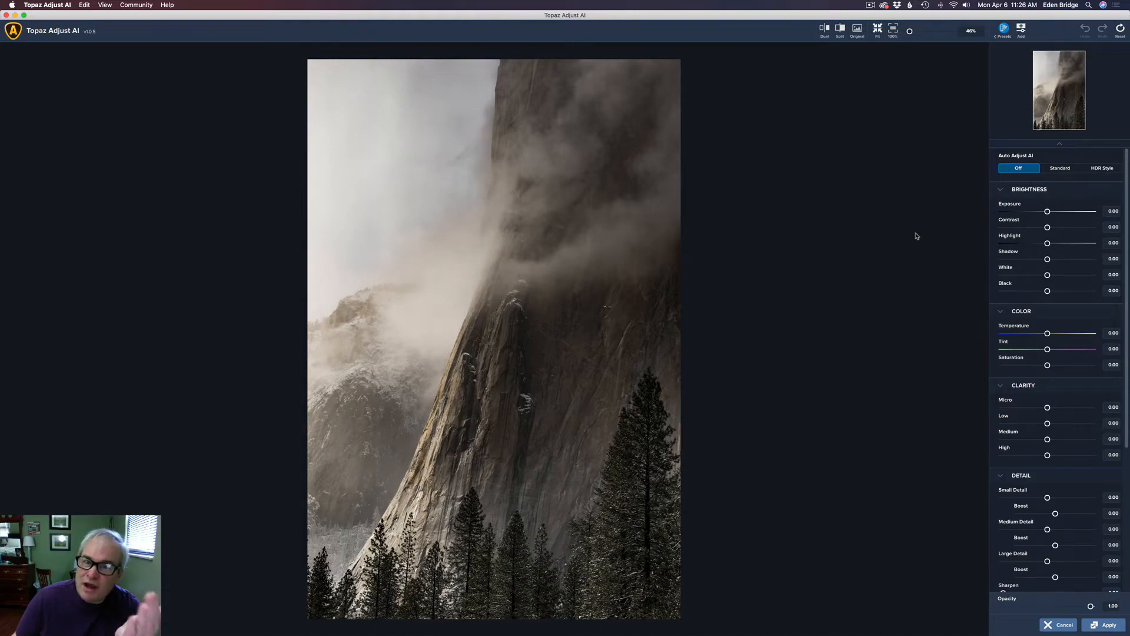
Set Auto Adjust AI to HDR Style and compare the adjusted photo with the original
click(1101, 170)
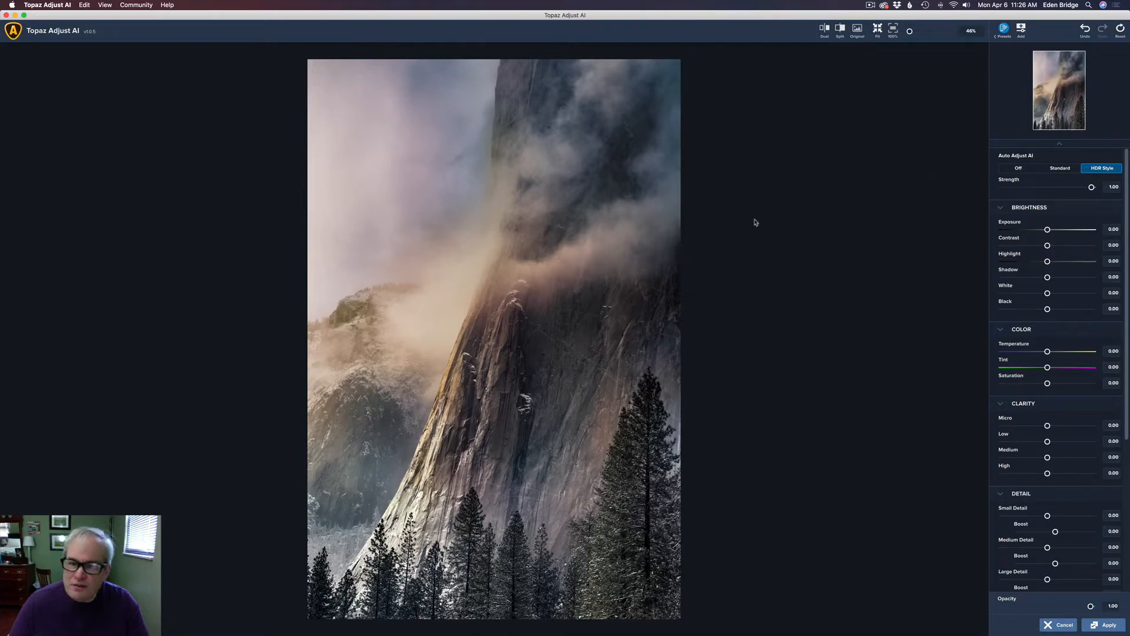
key(space)
key(space)
key(space)
key(space)
key(space)
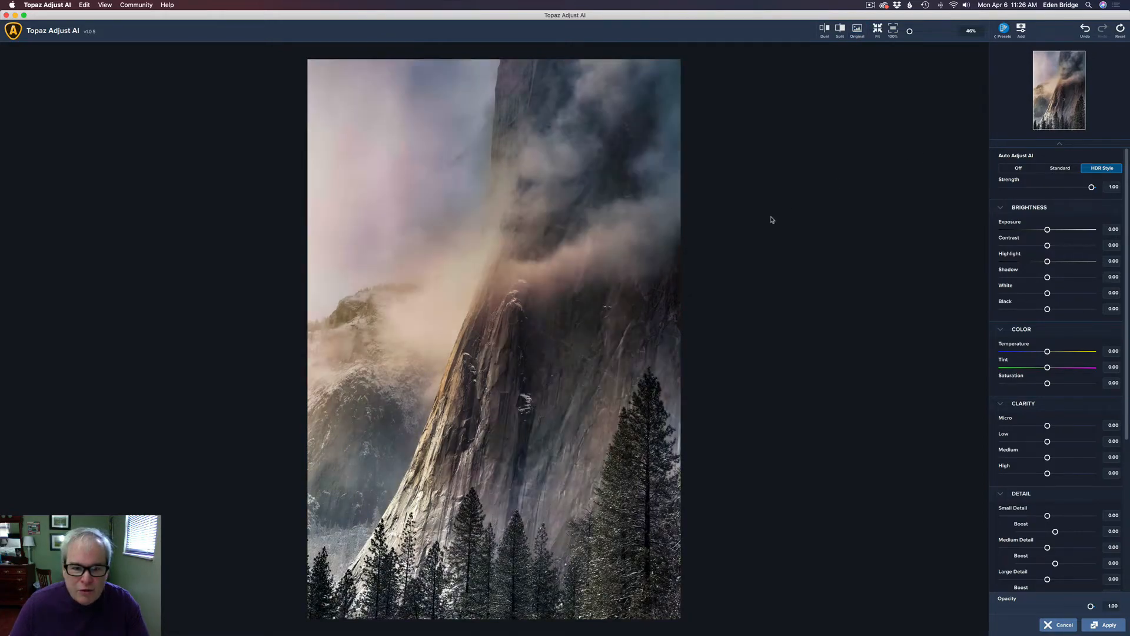
key(space)
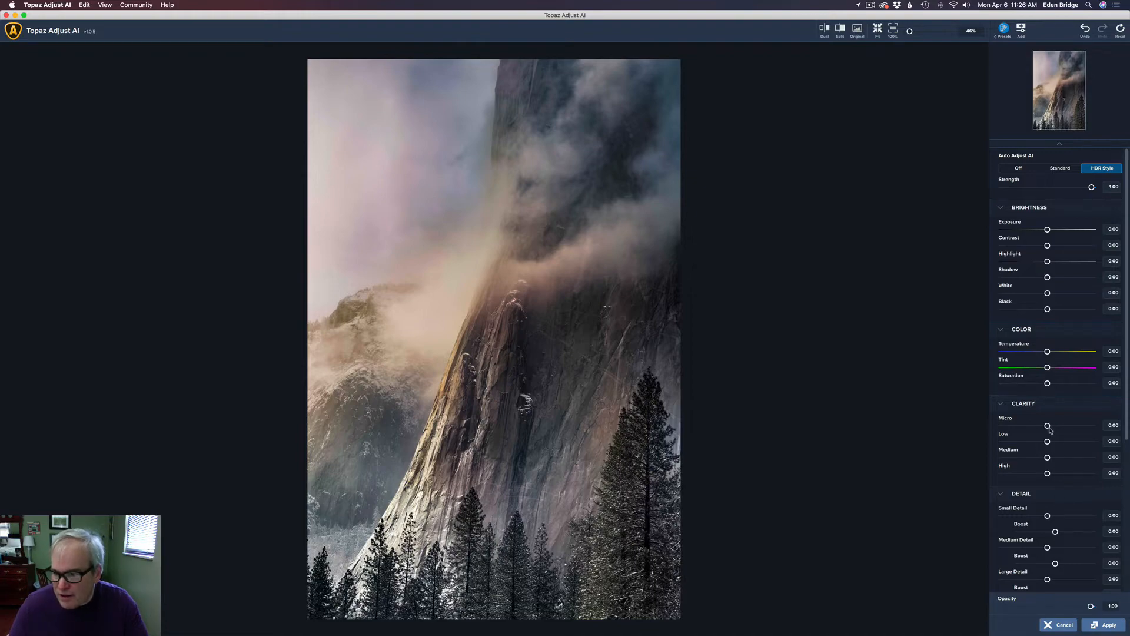
Set the Clarity values to Micro 0.45, Low 0.52, Medium 0.21 and High -0.22
drag(1051, 430, 1065, 429)
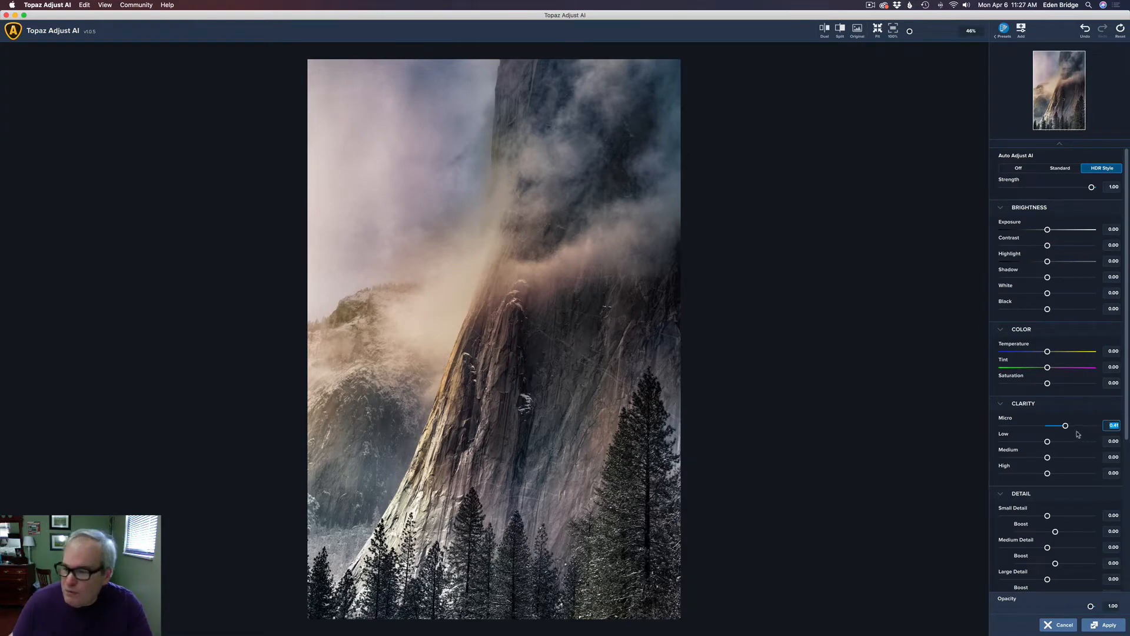
drag(1066, 429, 1093, 465)
click(1048, 442)
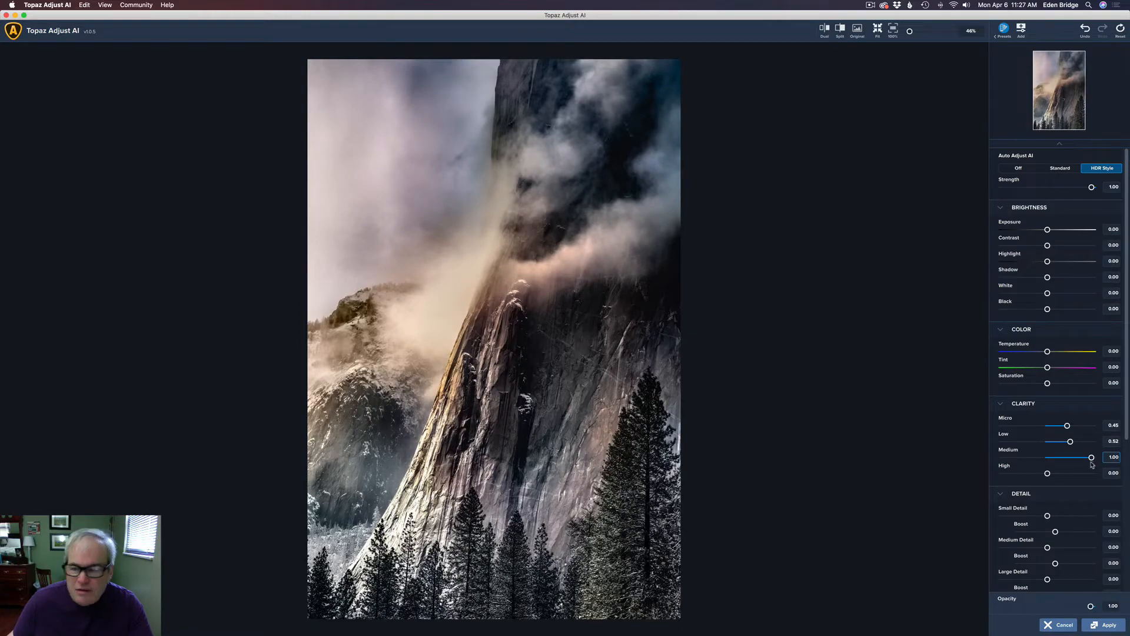
drag(1094, 465, 1057, 464)
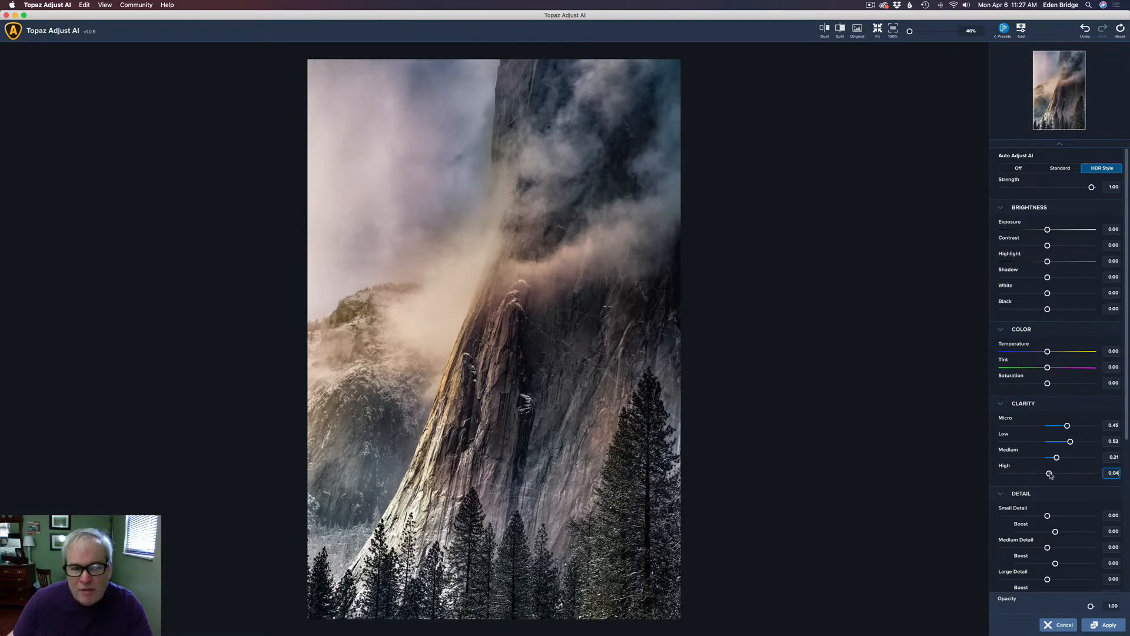
drag(1049, 475, 1092, 474)
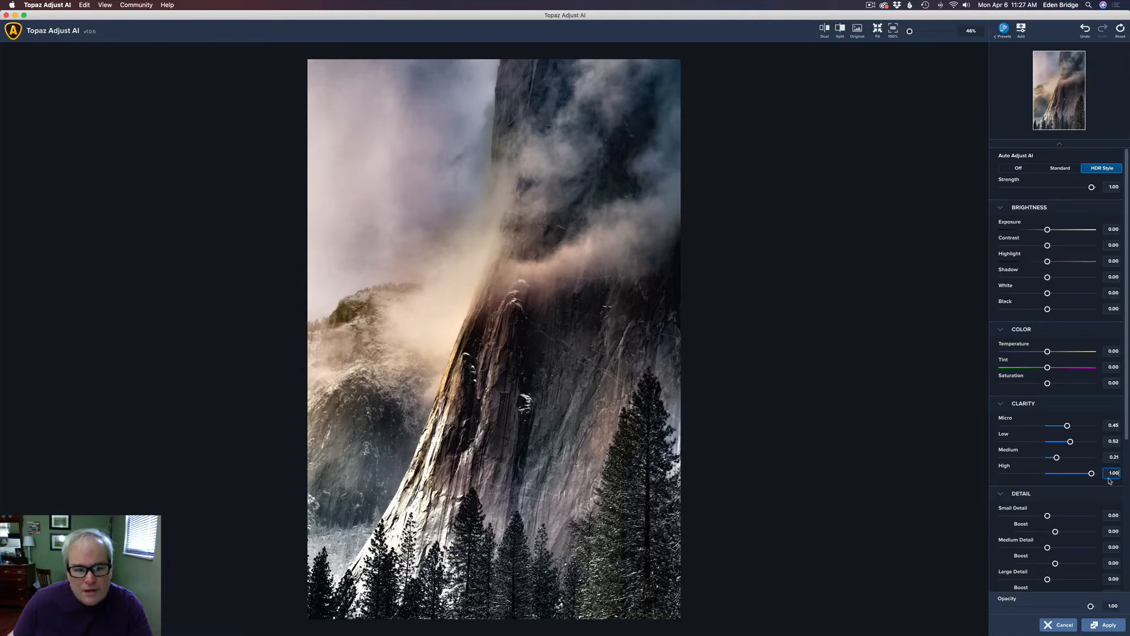
drag(1092, 474, 1039, 478)
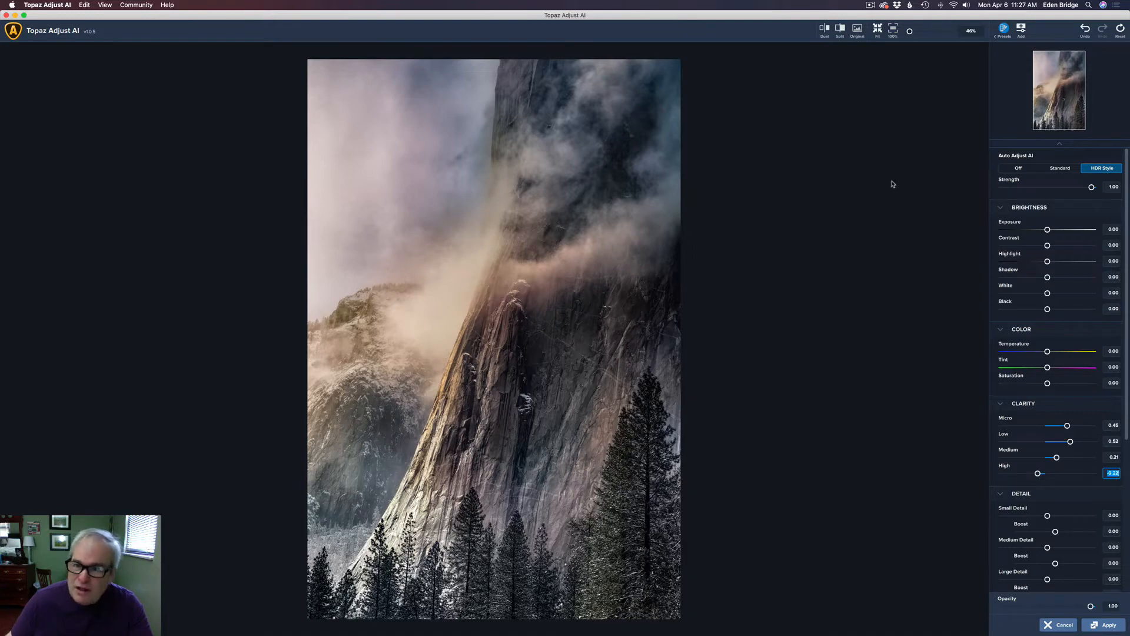
Compare the original and adjusted photo in a split view across the cliff and apply the Adjust AI edit
key(space)
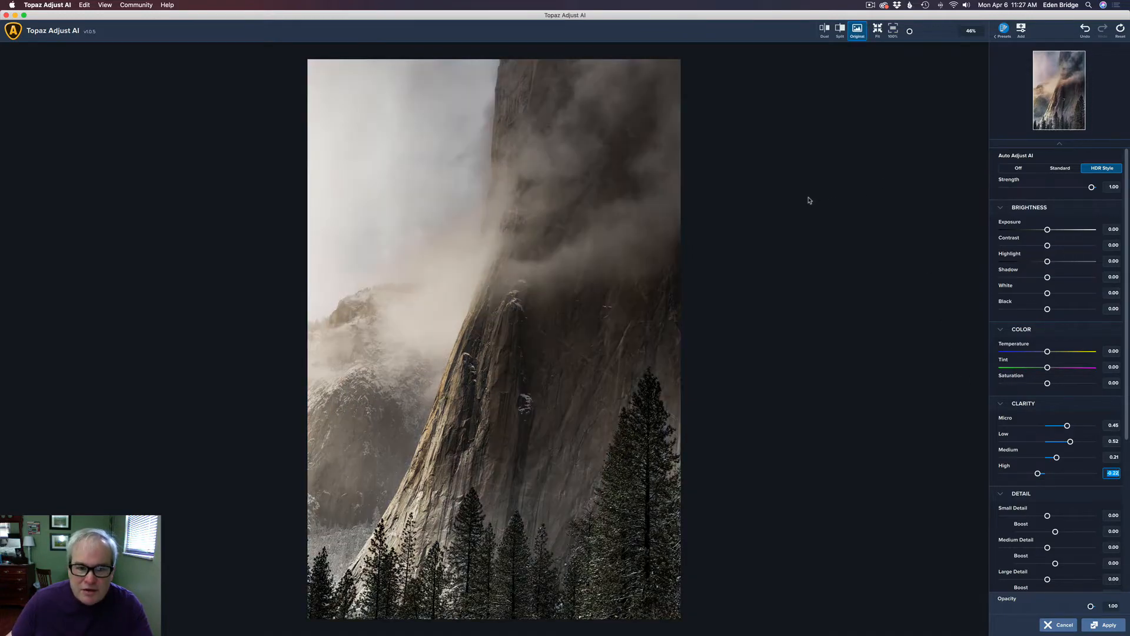
click(841, 30)
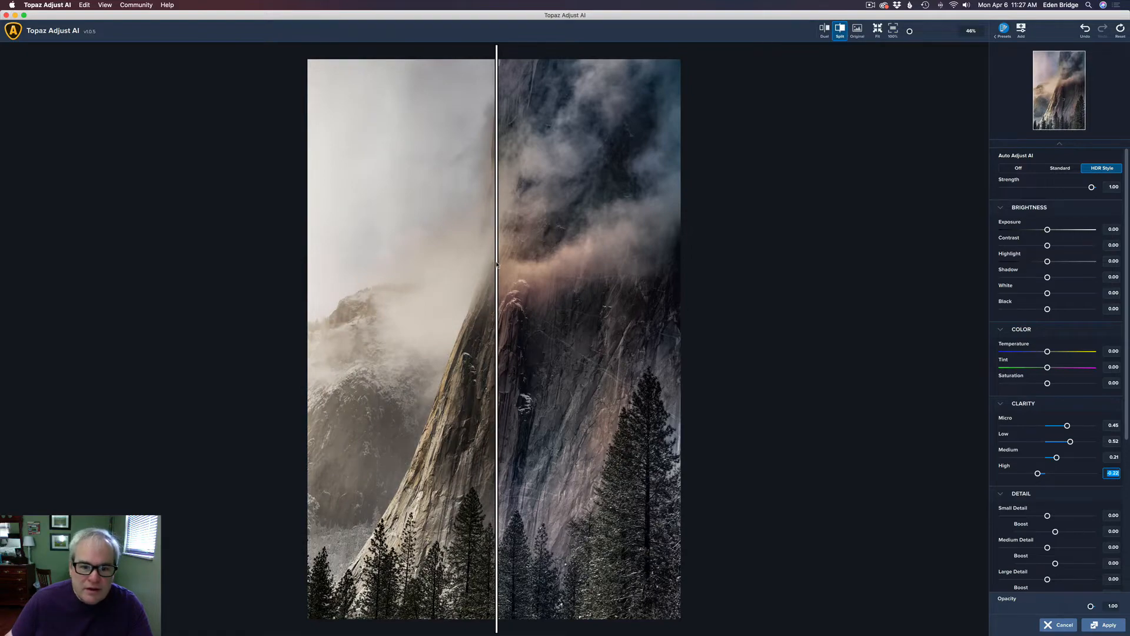
mouse_move(496, 264)
mouse_down()
mouse_move(598, 259)
mouse_move(328, 244)
mouse_move(664, 256)
mouse_move(290, 256)
mouse_move(643, 258)
mouse_move(510, 258)
mouse_up()
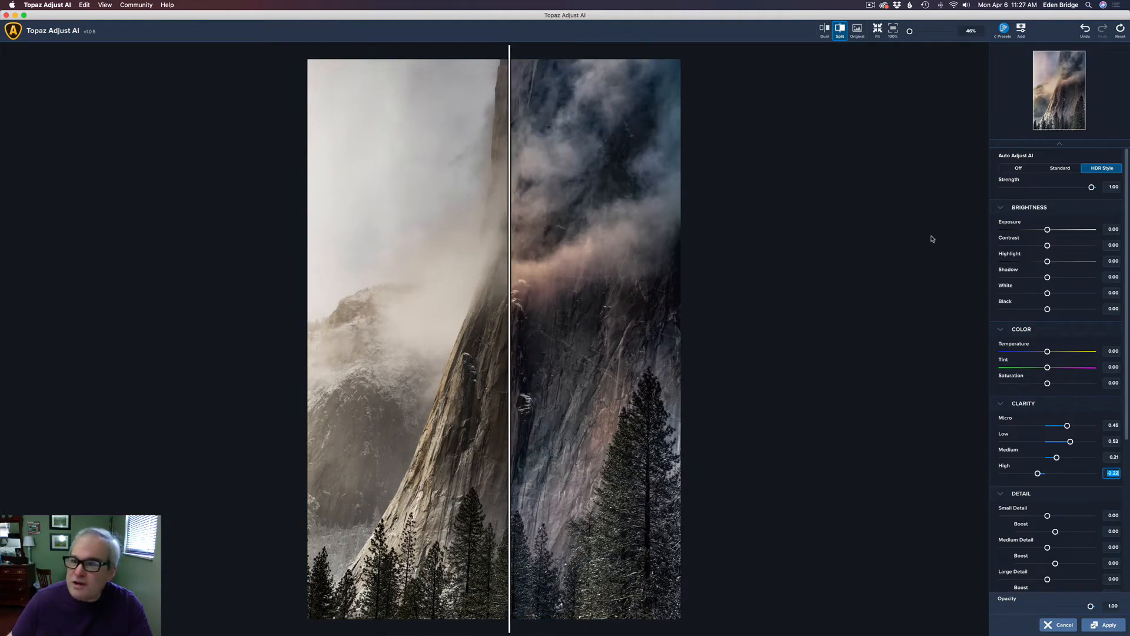
click(1110, 625)
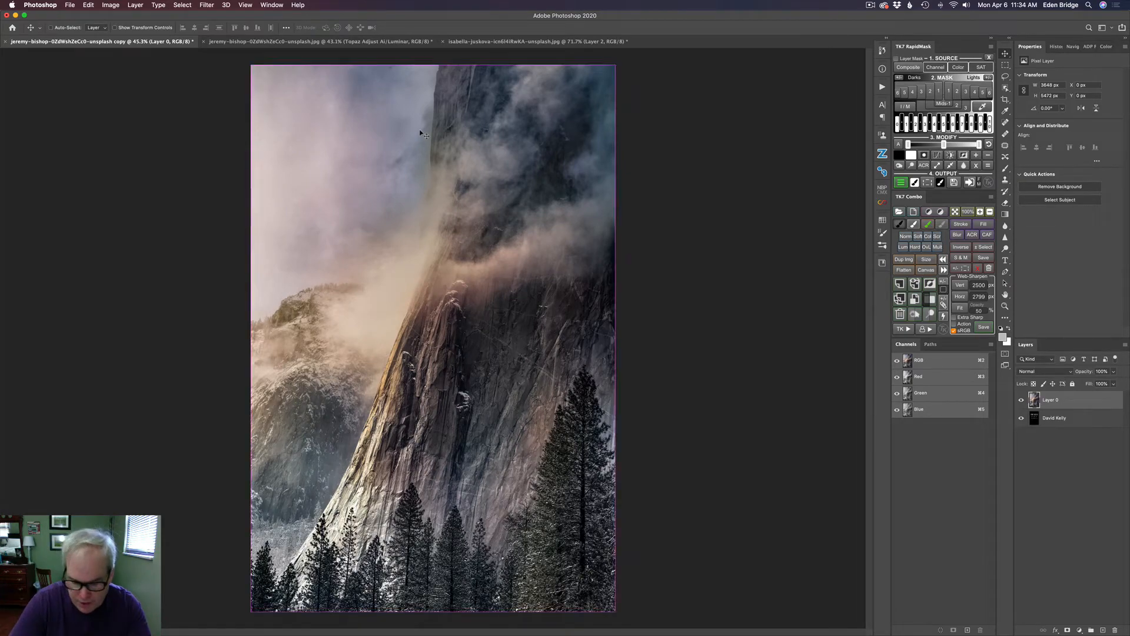
Duplicate the adjusted photo layer and open the copy in the Luminar 4 filter
key(super+j)
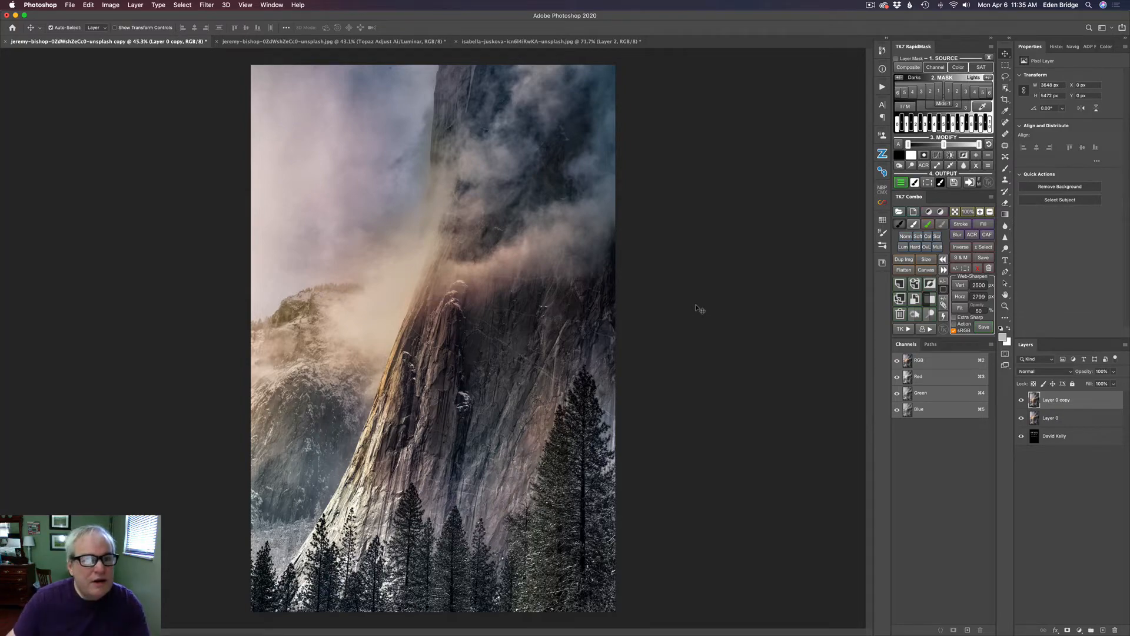
click(207, 4)
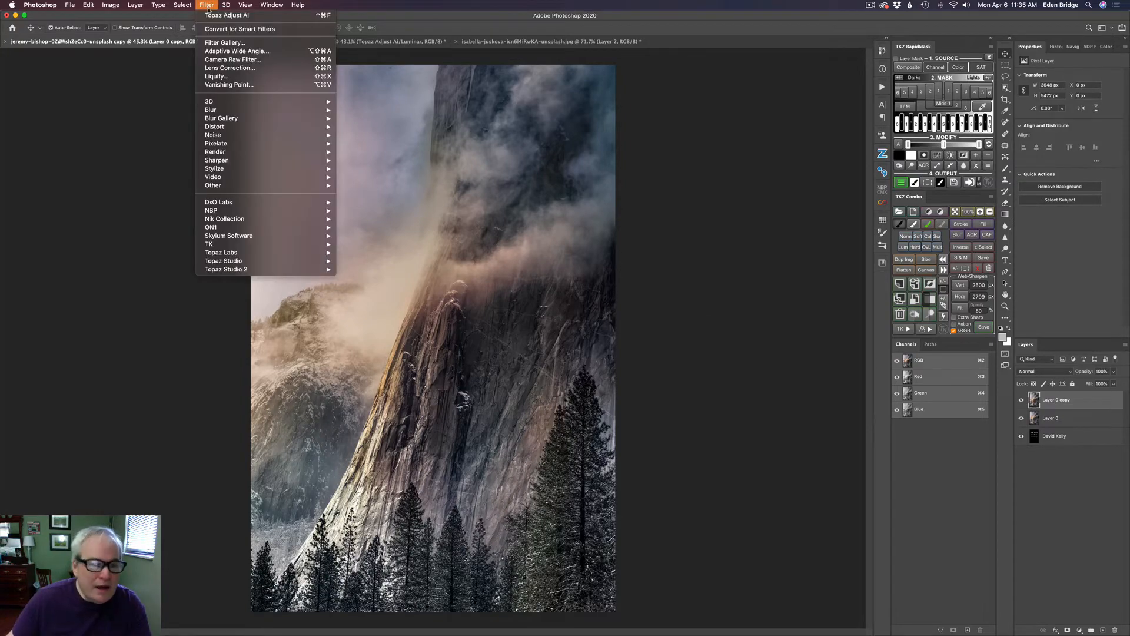
mouse_move(255, 237)
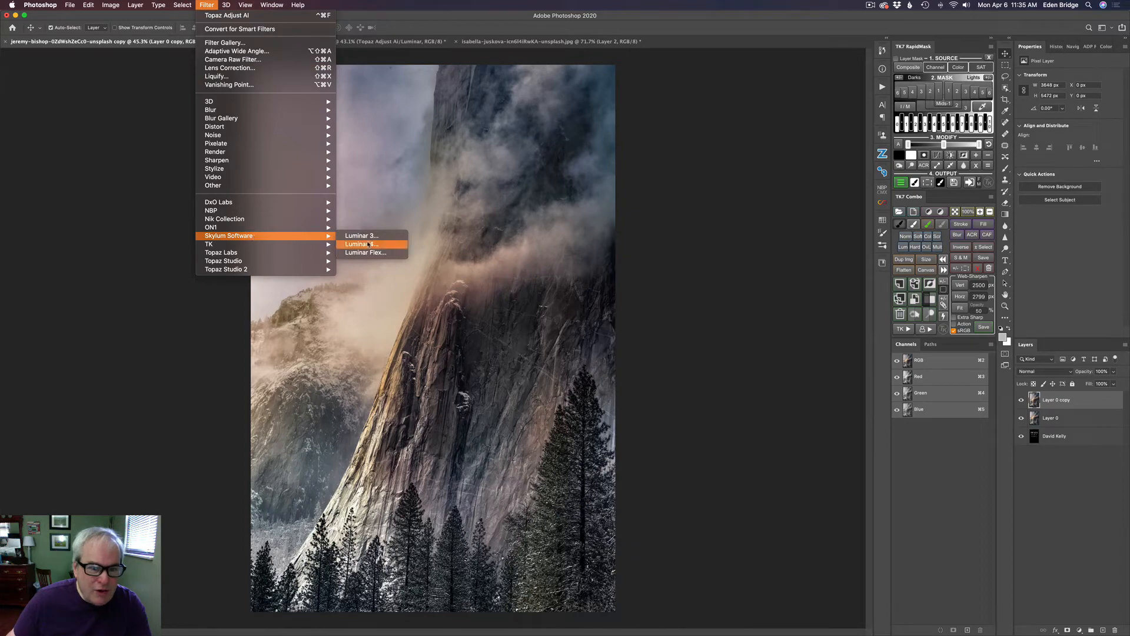
click(368, 244)
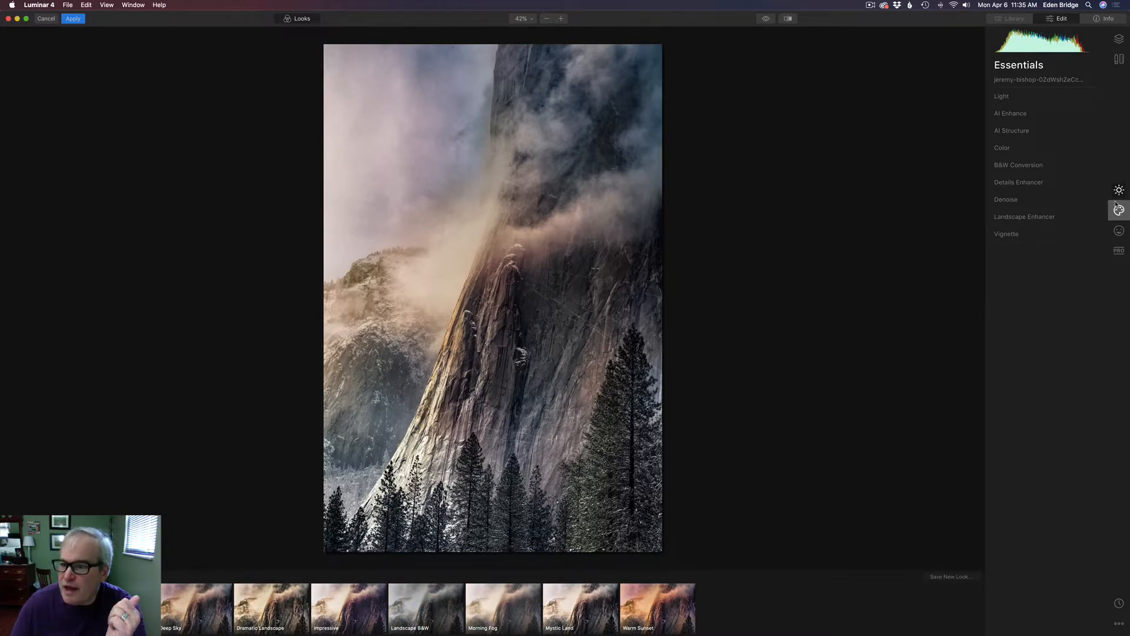
Hide the Looks strip and add the Birds 1 object to the sky with the creative AI Augmented Sky tool
click(1118, 209)
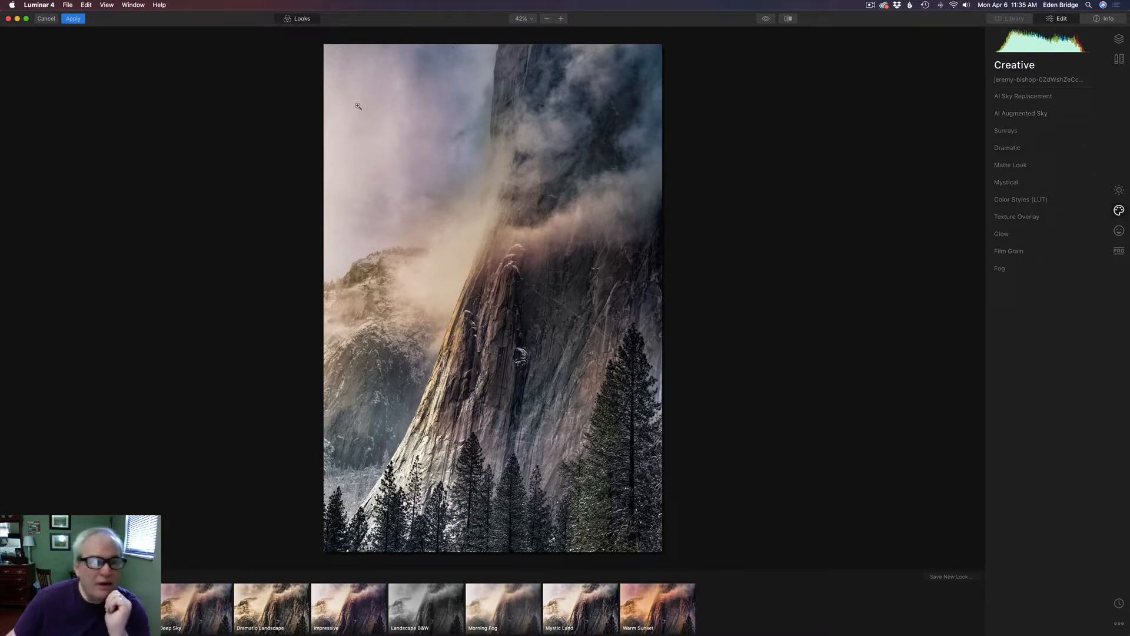
click(296, 20)
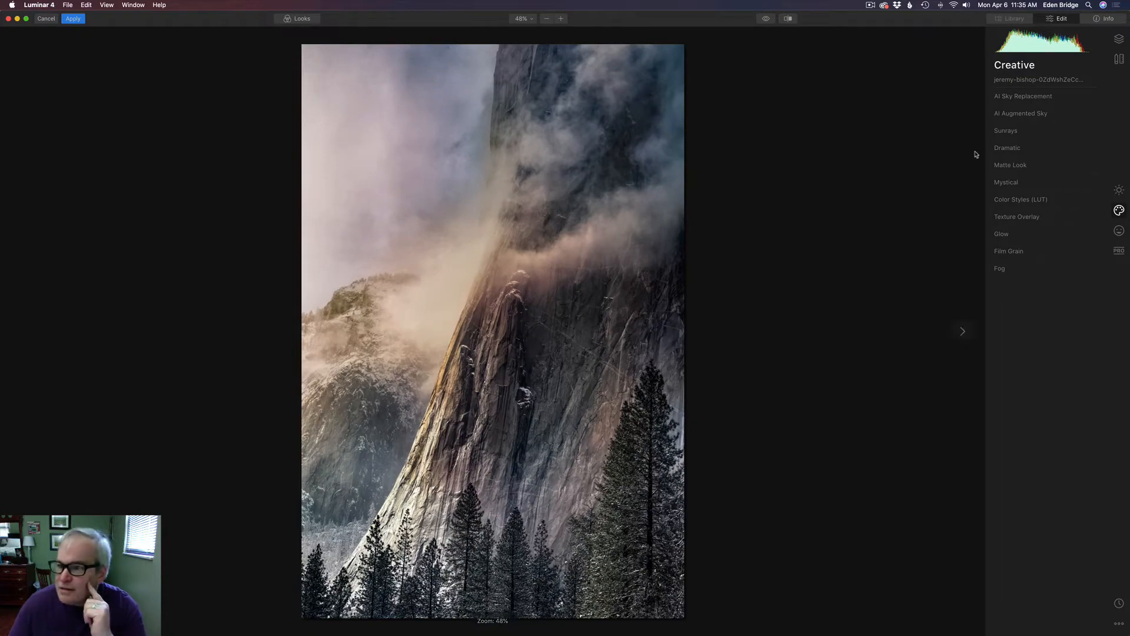
click(1039, 114)
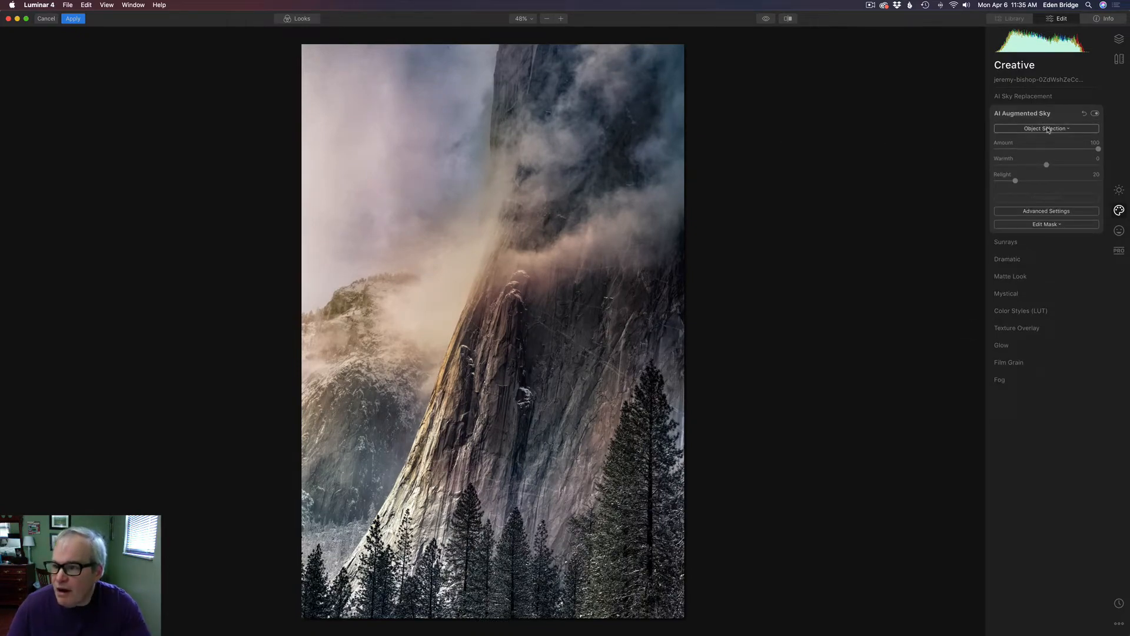
click(1048, 129)
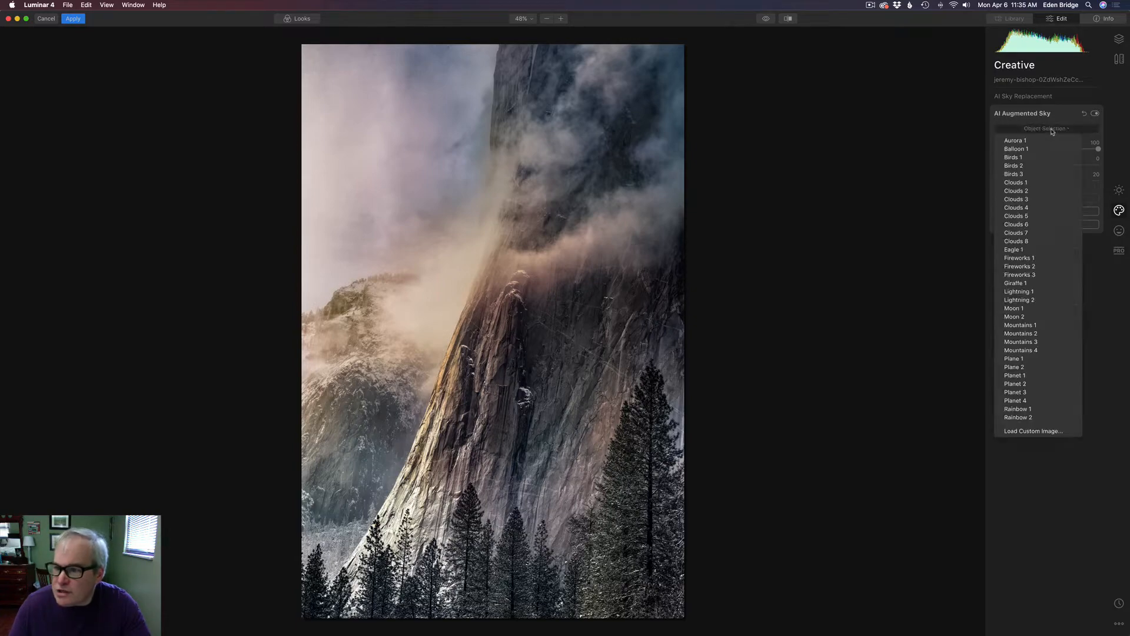
click(1034, 157)
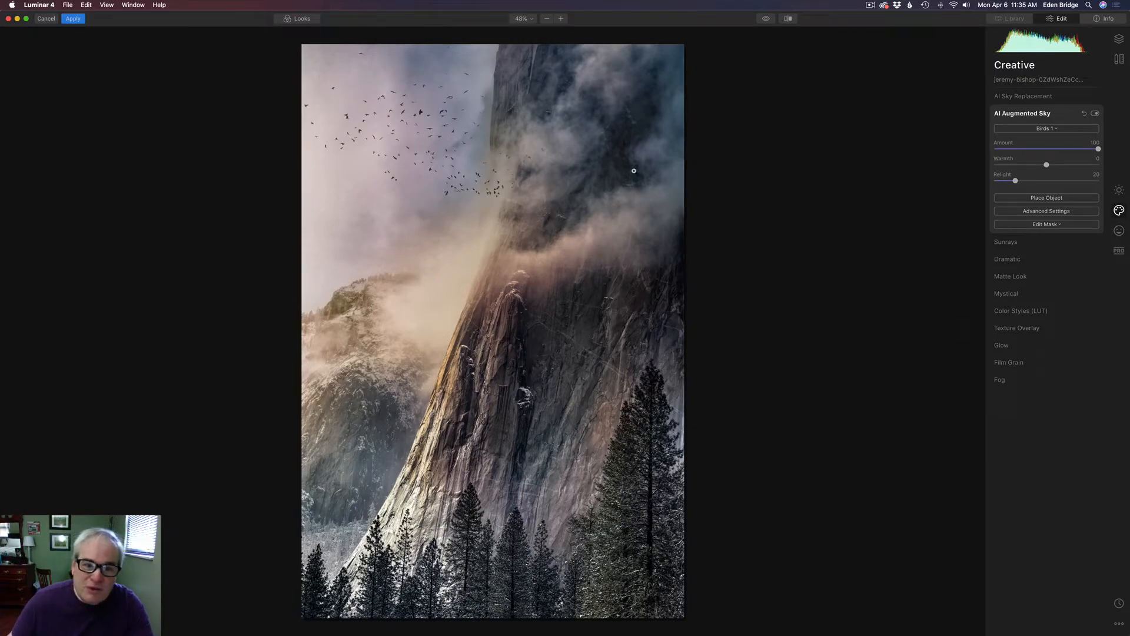
Move the placed flock of birds slightly down and to the right in the sky
click(1052, 202)
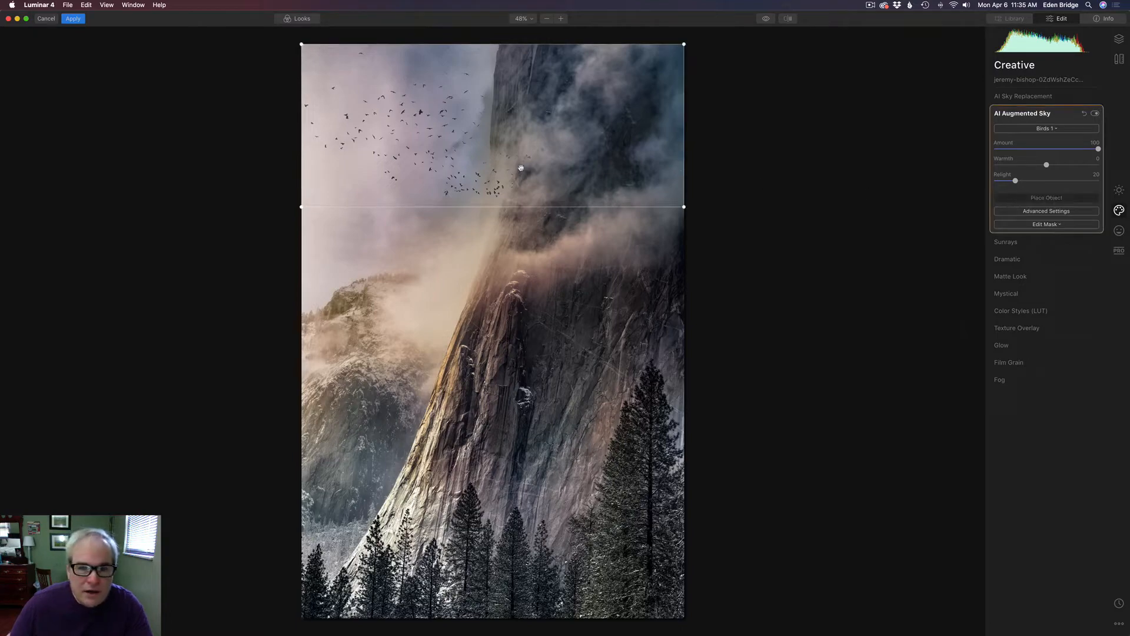
drag(523, 172, 522, 171)
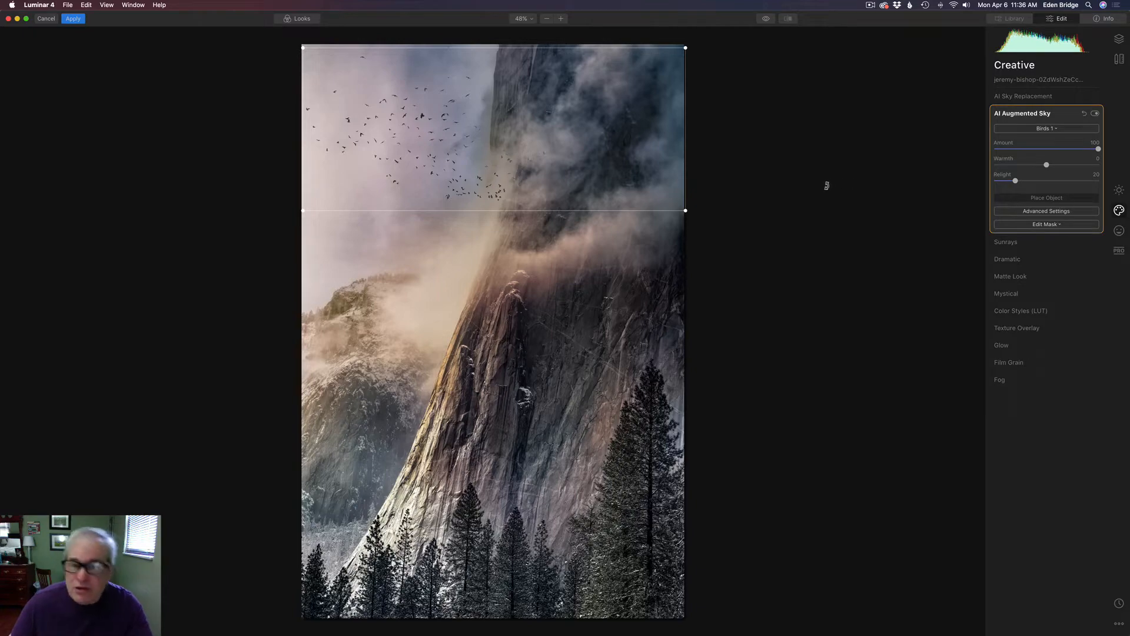
click(1052, 199)
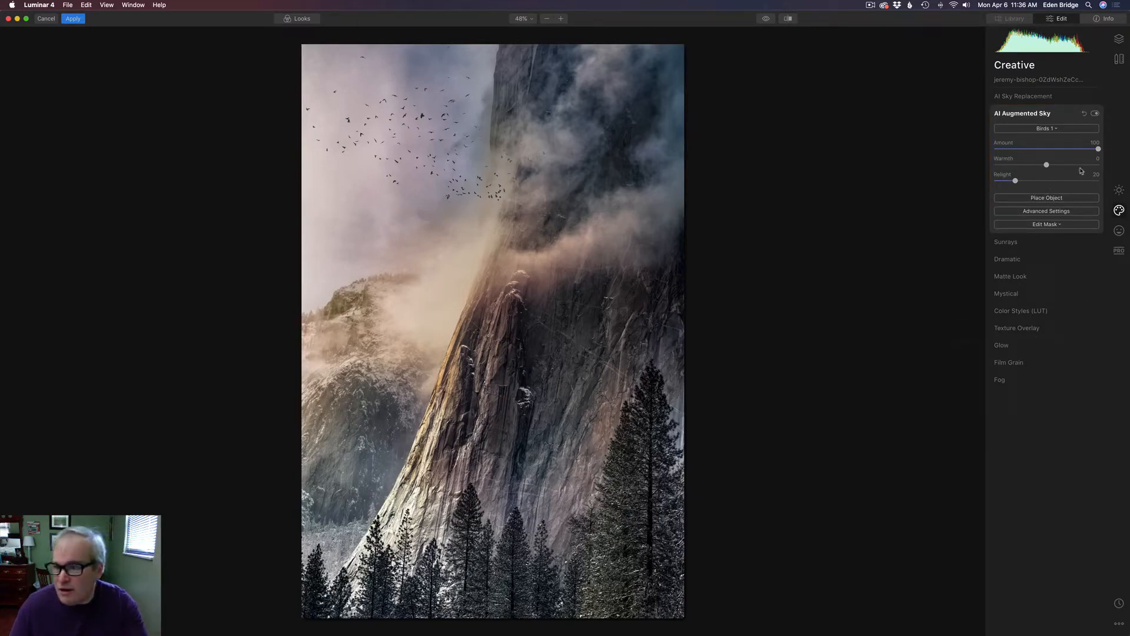
Keep the birds' Amount at 100, show the advanced sky settings and apply the Luminar edit to the layer
drag(1098, 149, 1129, 157)
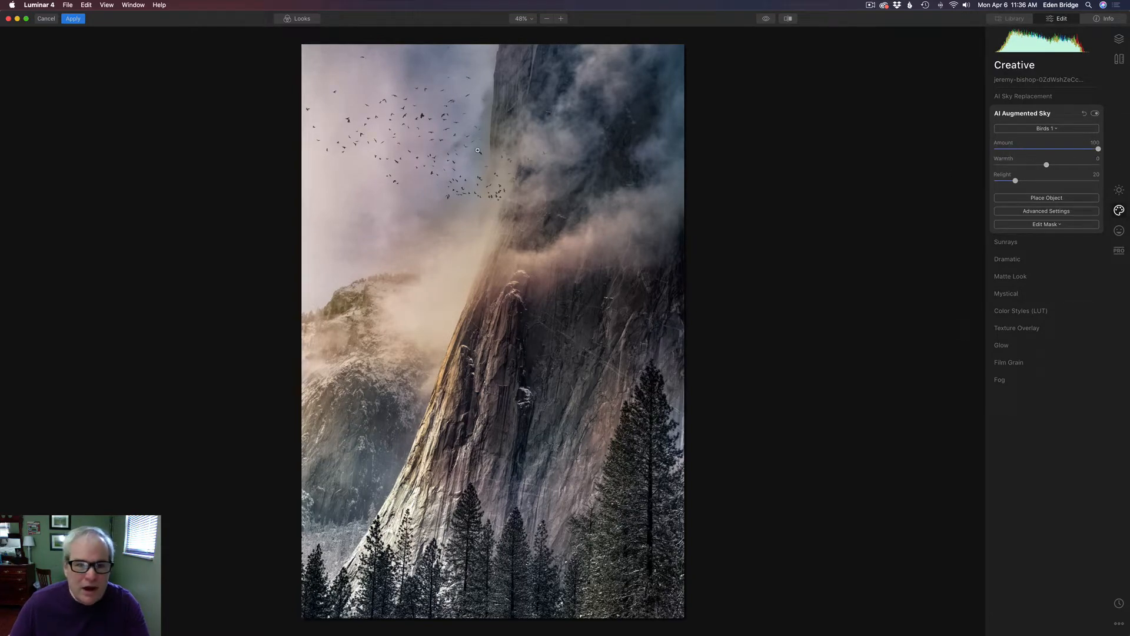
click(1064, 212)
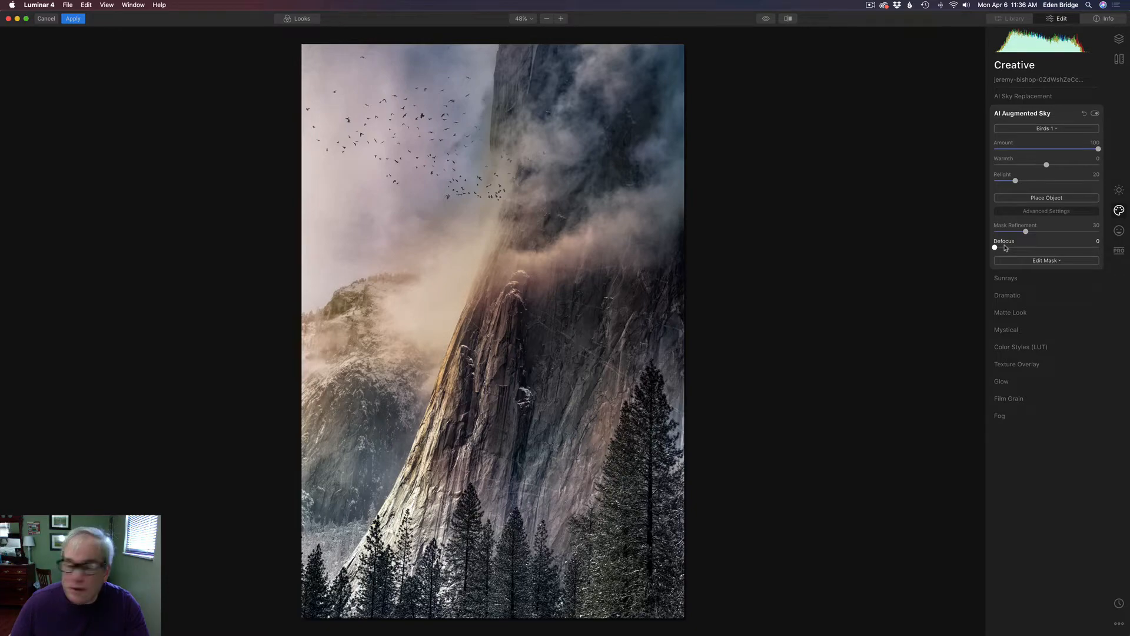
click(75, 21)
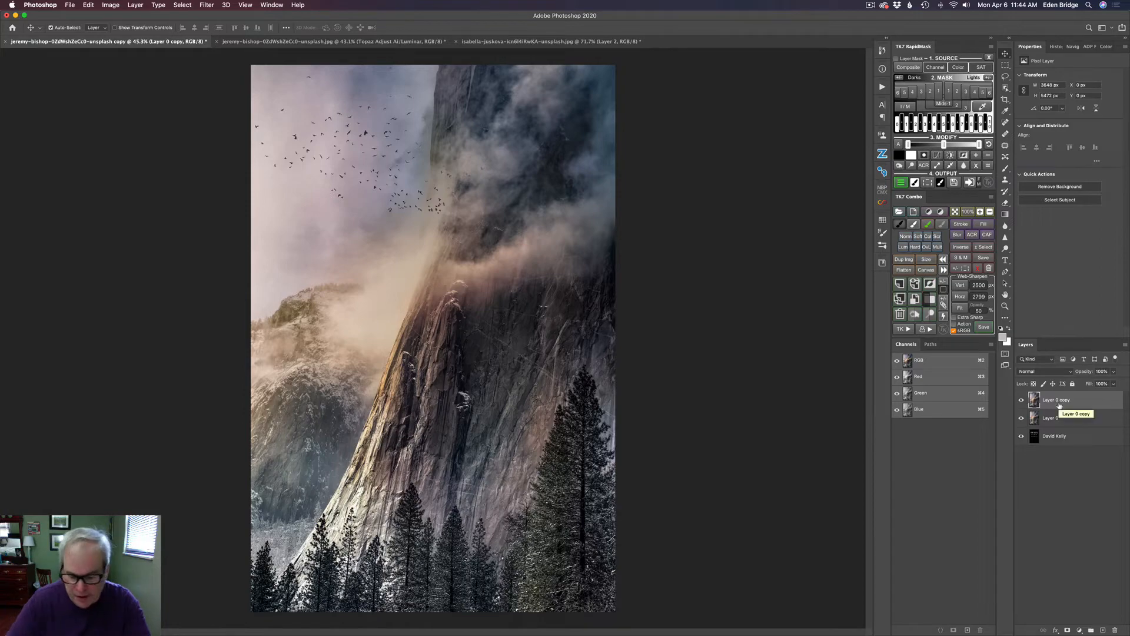
Duplicate the top layer containing the birds and open the copy in the Topaz Studio 2 filter
key(cmd+j)
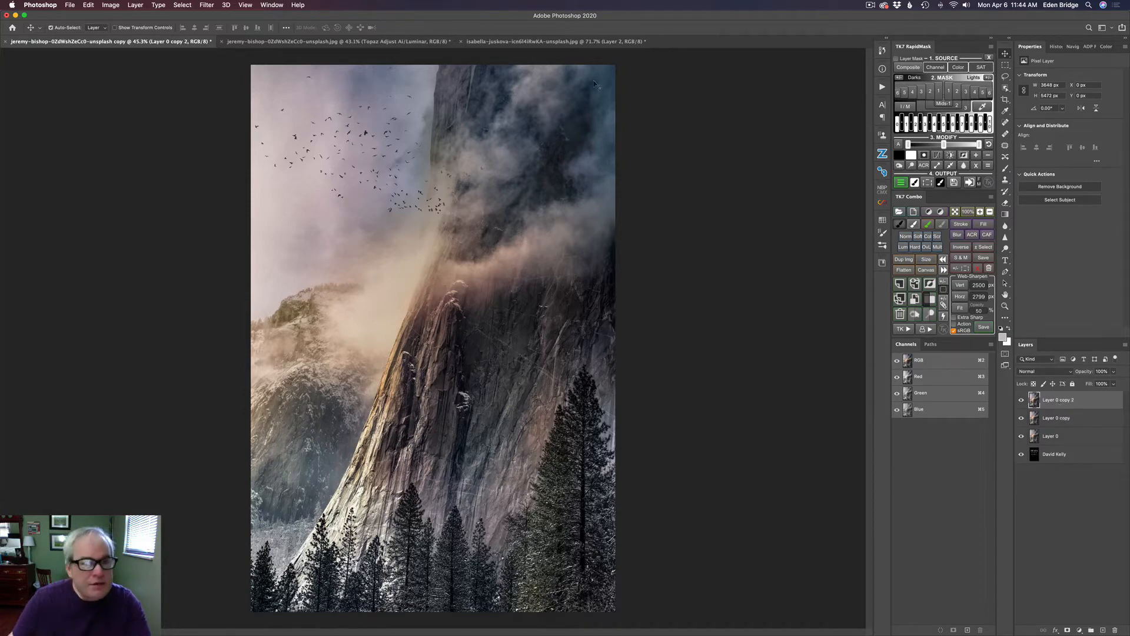
click(207, 5)
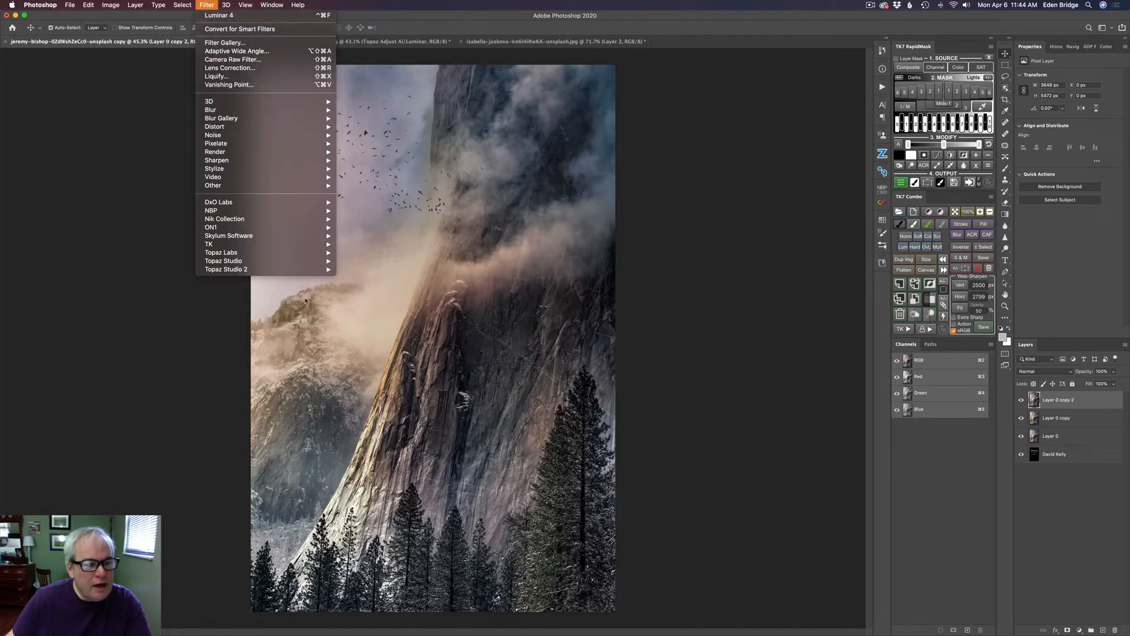
mouse_move(297, 270)
click(347, 270)
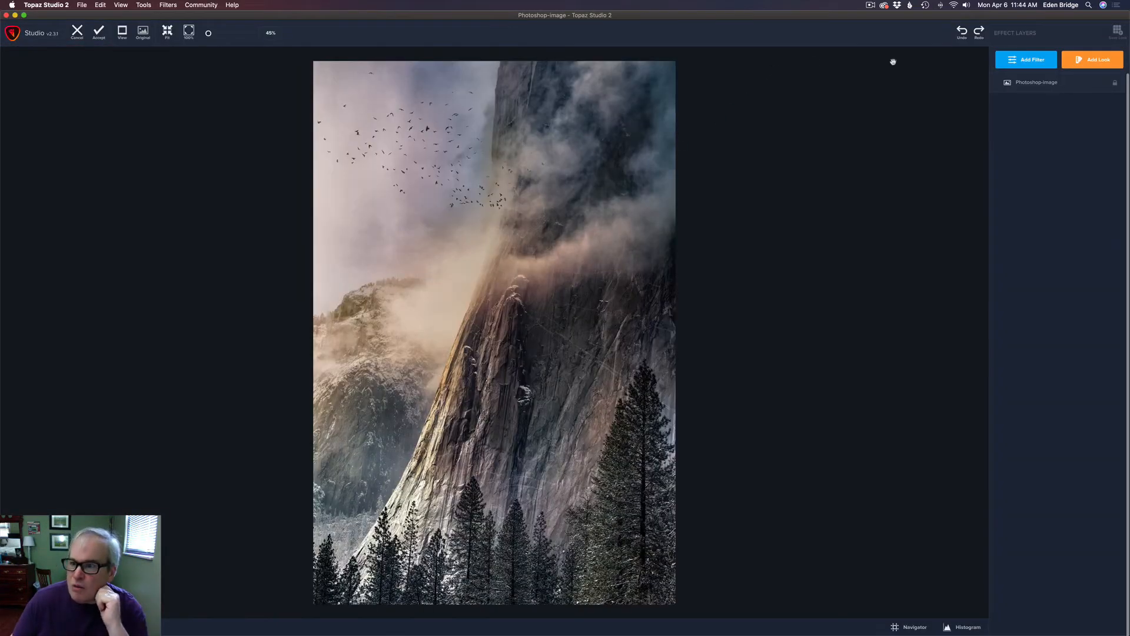
Add a Black and White filter and set its Red to 0.43 and Orange to -0.02
click(1025, 61)
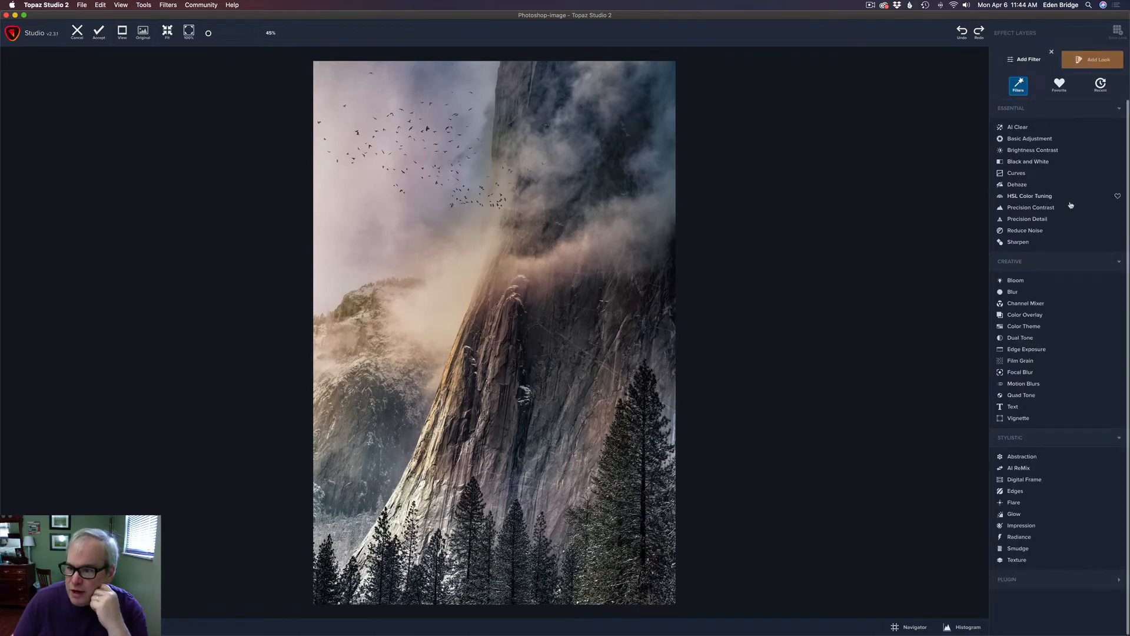
click(1026, 162)
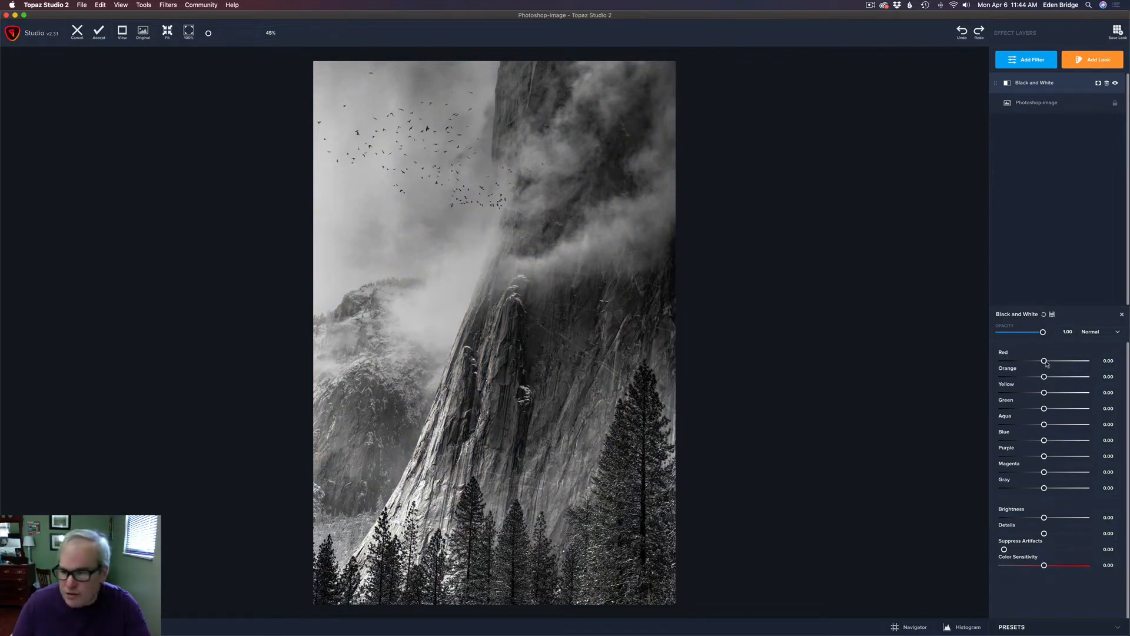
mouse_move(1046, 363)
mouse_down()
mouse_move(1078, 367)
mouse_move(1066, 364)
mouse_up()
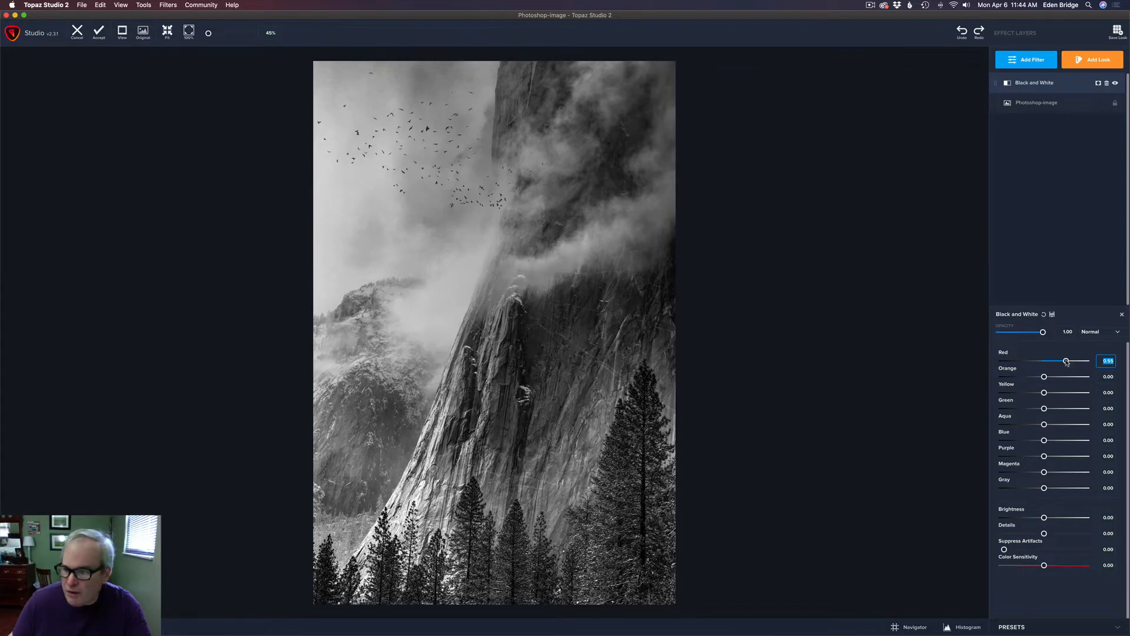
drag(1067, 362, 1064, 363)
drag(1063, 362, 1044, 377)
click(1044, 377)
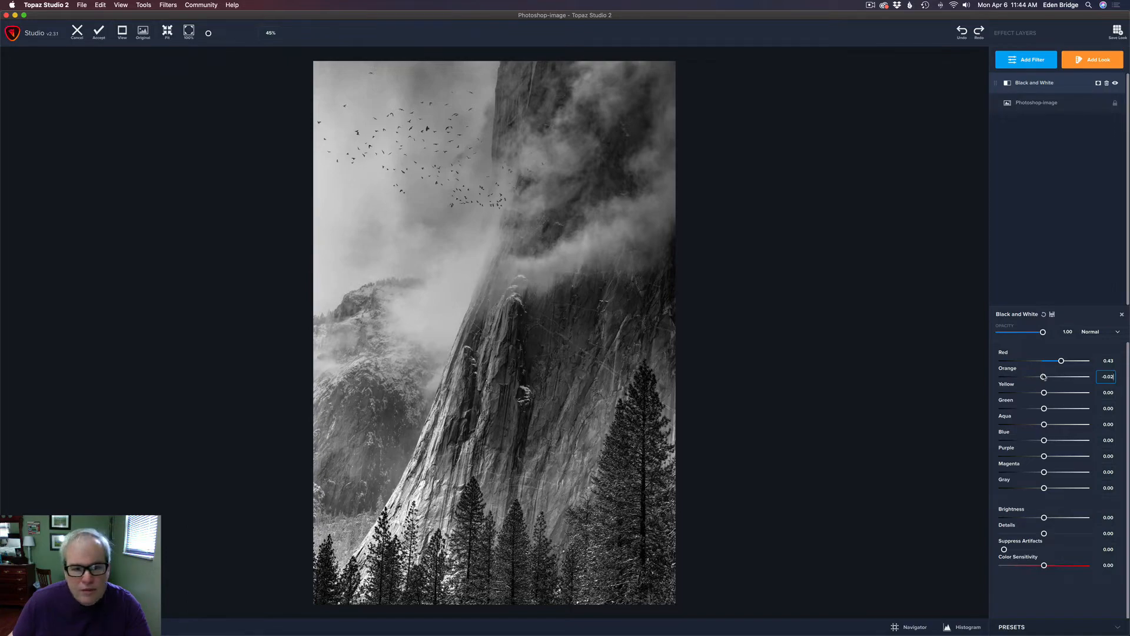
click(1044, 378)
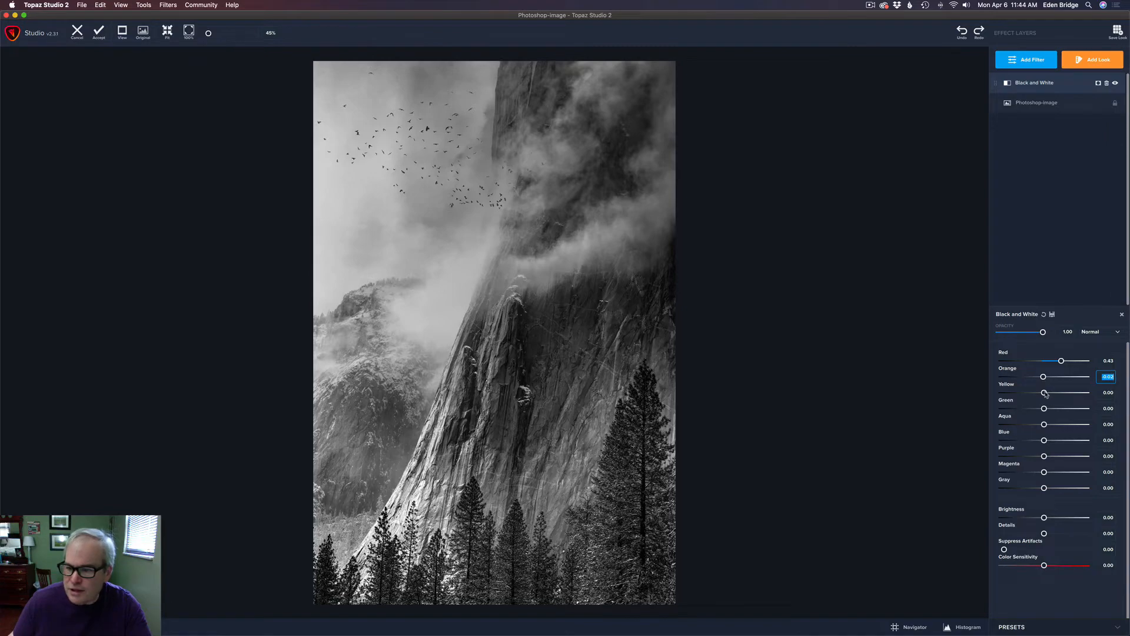
Set the black-and-white mix to Yellow -0.25, Green -0.29, Aqua -0.15 and Blue -0.24
mouse_move(1045, 394)
mouse_down()
mouse_move(1063, 394)
mouse_move(1034, 392)
mouse_up()
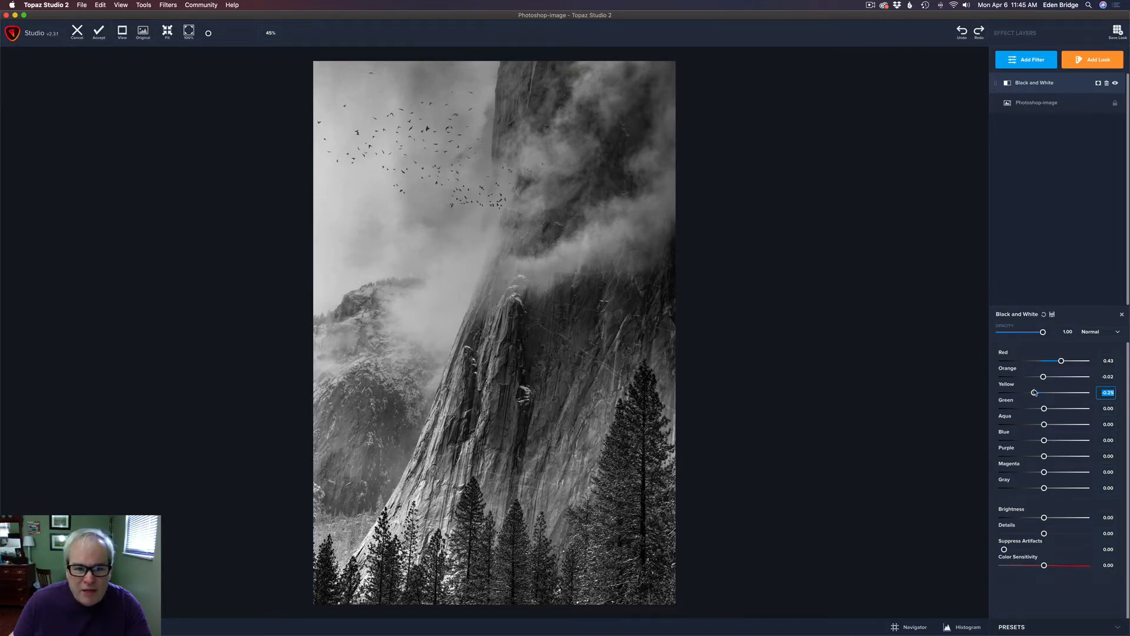
drag(1044, 408, 1077, 417)
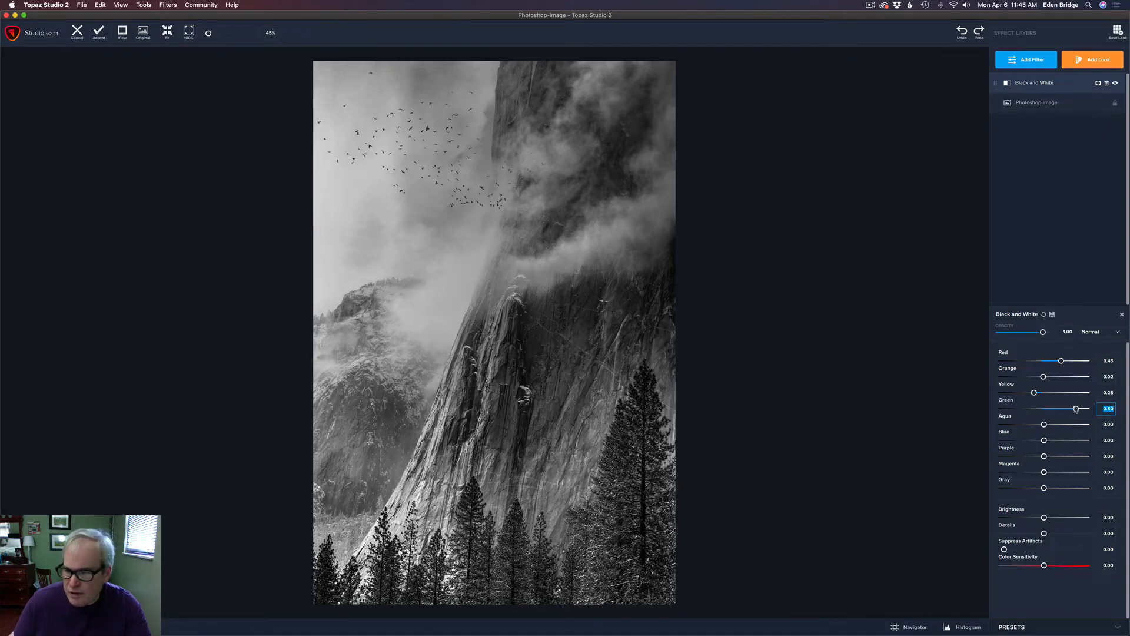
drag(1075, 408, 1033, 412)
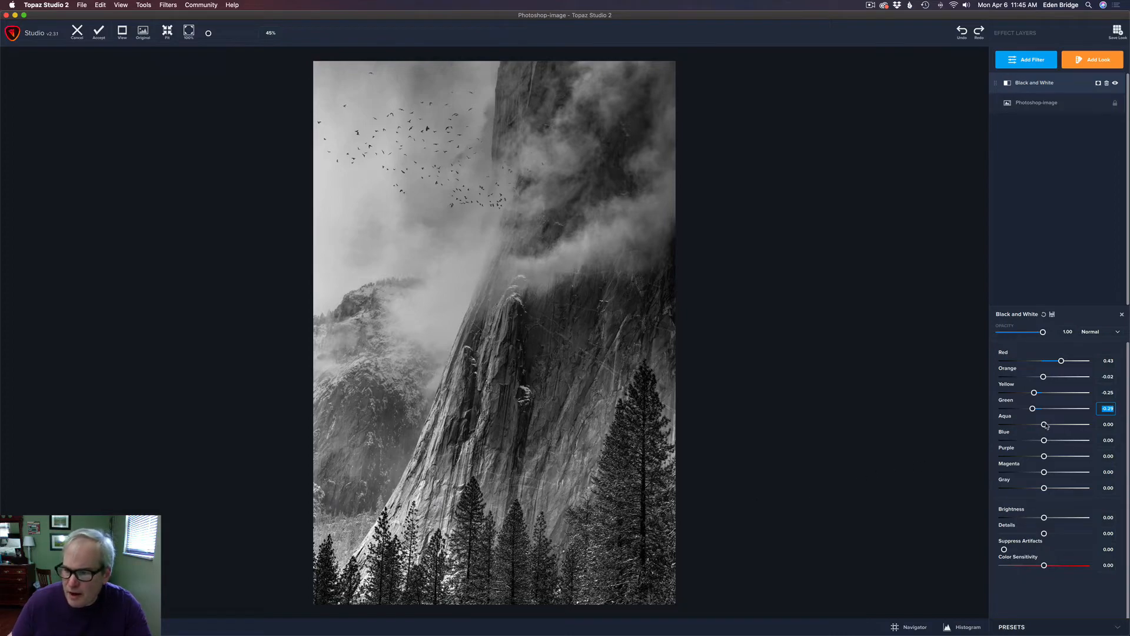
mouse_move(1044, 425)
mouse_down()
mouse_move(1086, 425)
mouse_move(1023, 423)
mouse_move(1044, 440)
mouse_move(1004, 440)
mouse_move(1035, 440)
mouse_up()
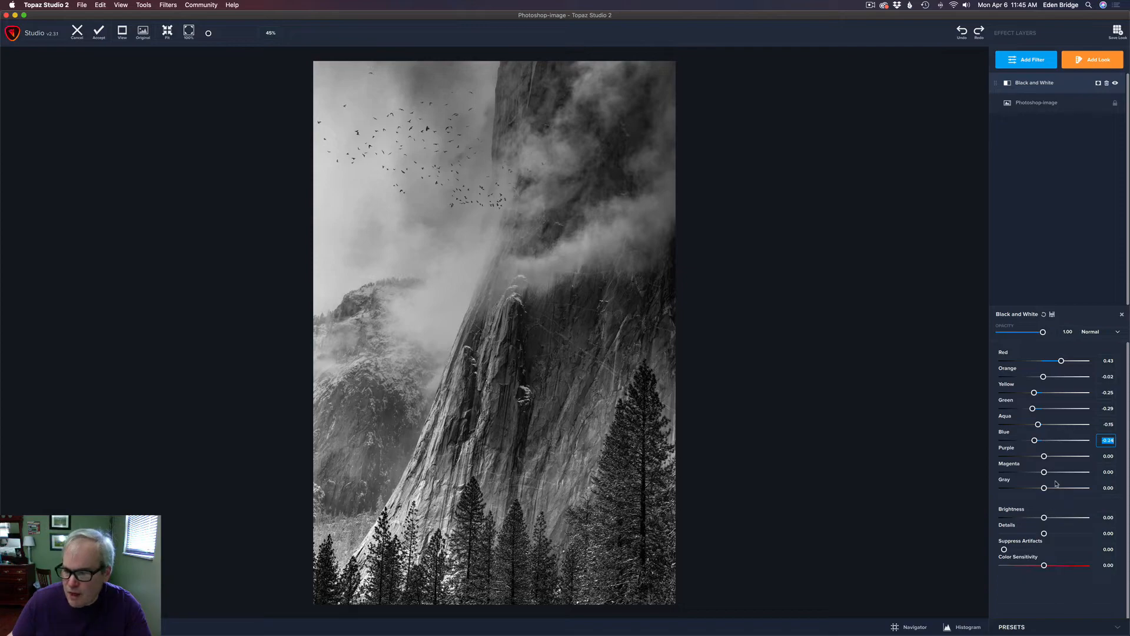
Set the black-and-white mix to Purple -0.58 and Magenta 0.07, and lower Gray slightly
drag(1043, 457, 1021, 456)
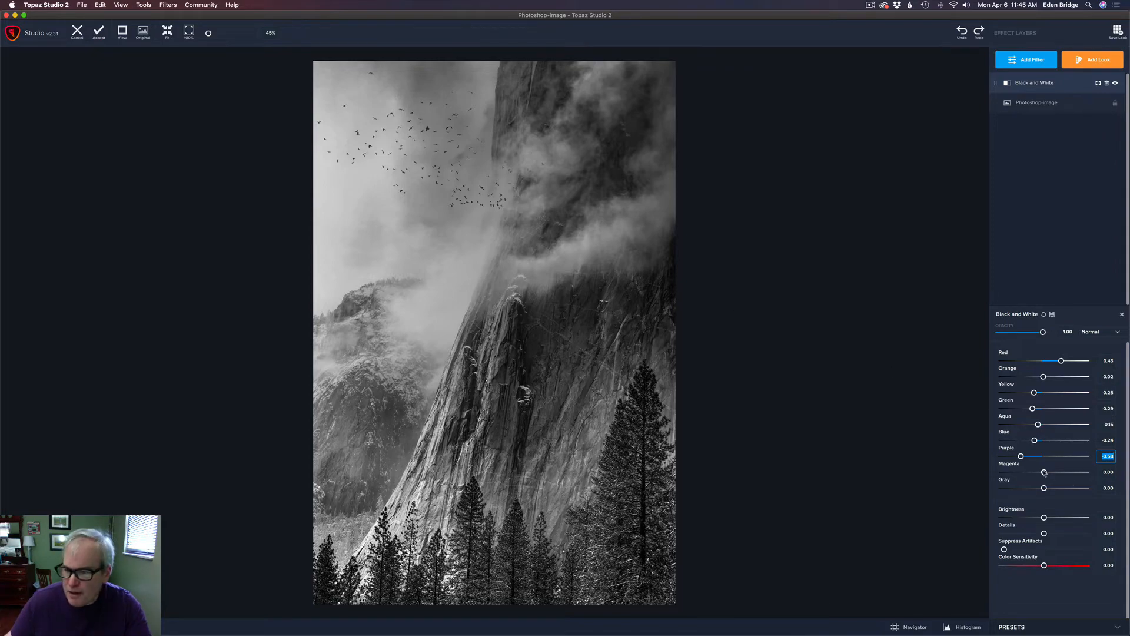
drag(1044, 472, 1068, 473)
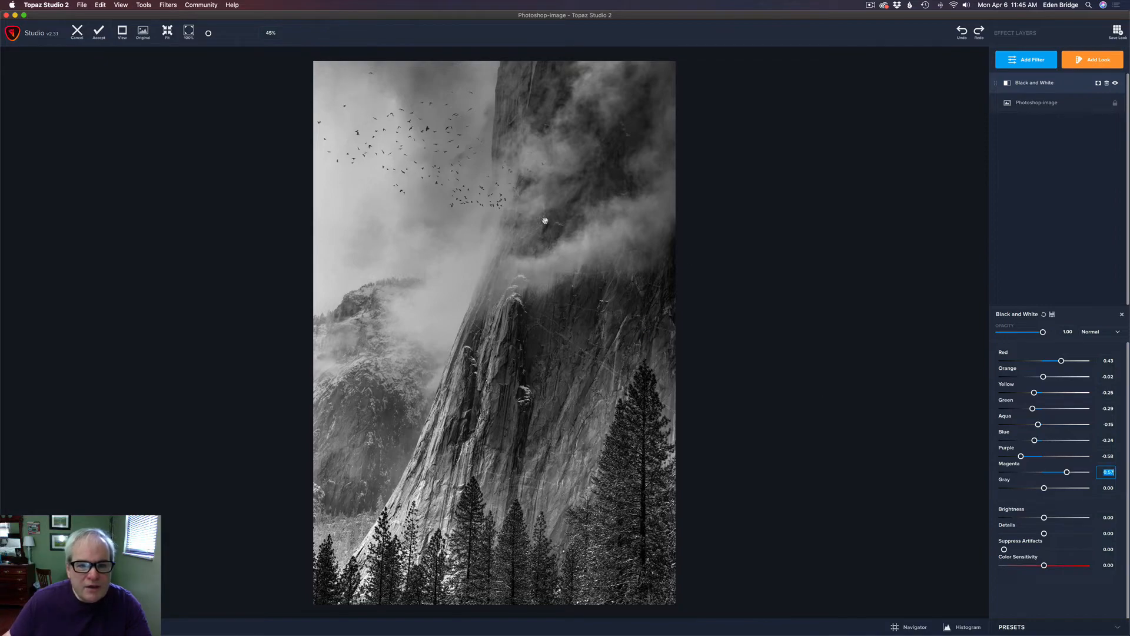
drag(1066, 472, 1038, 471)
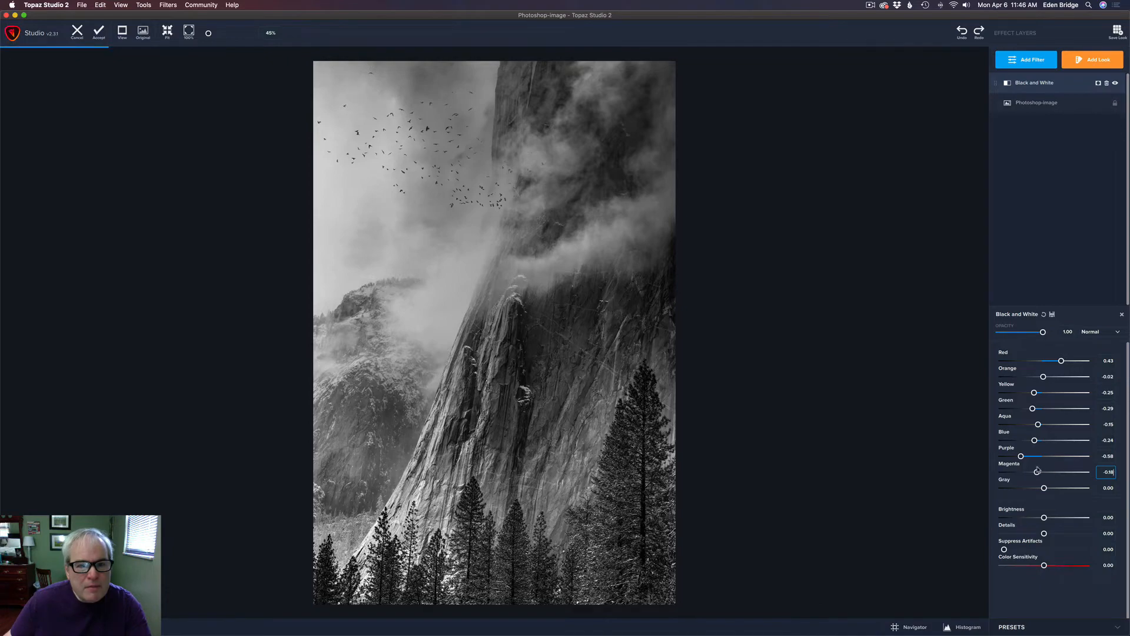
drag(1037, 471, 1047, 471)
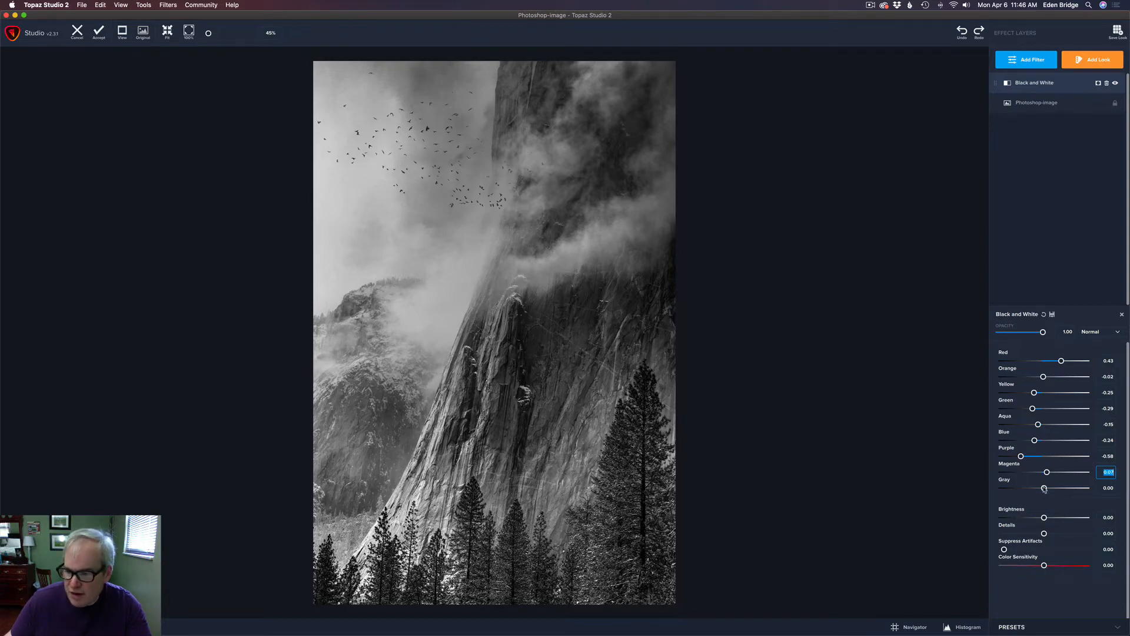
drag(1044, 488, 1036, 489)
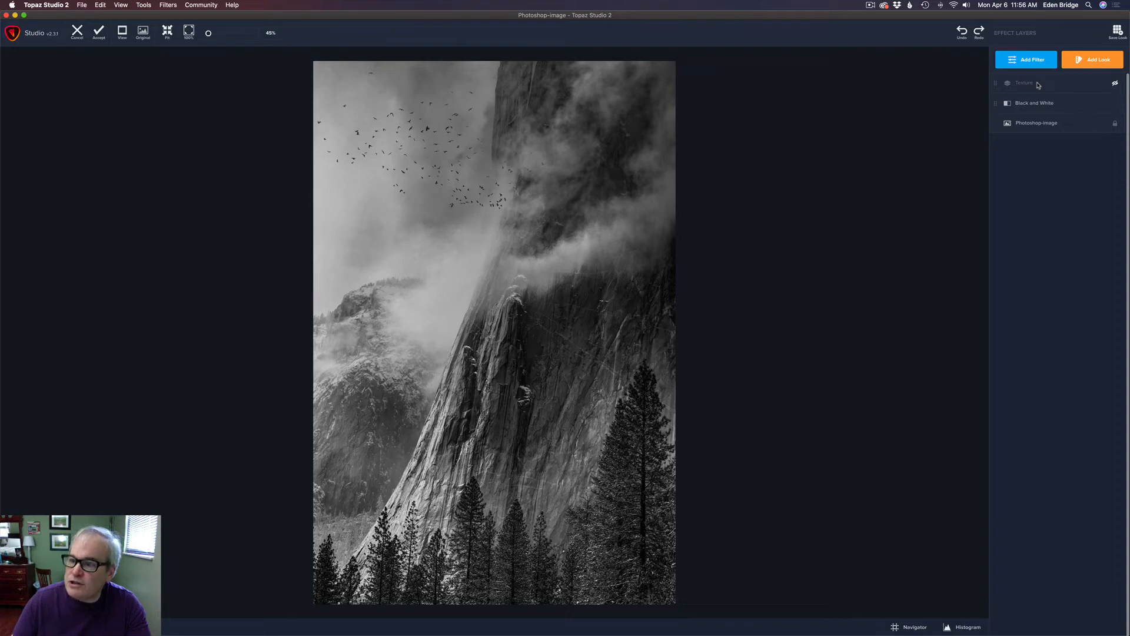
Make the Texture layer visible, set its blend mode to Multiply and raise its opacity to 0.71
click(1116, 84)
click(1074, 84)
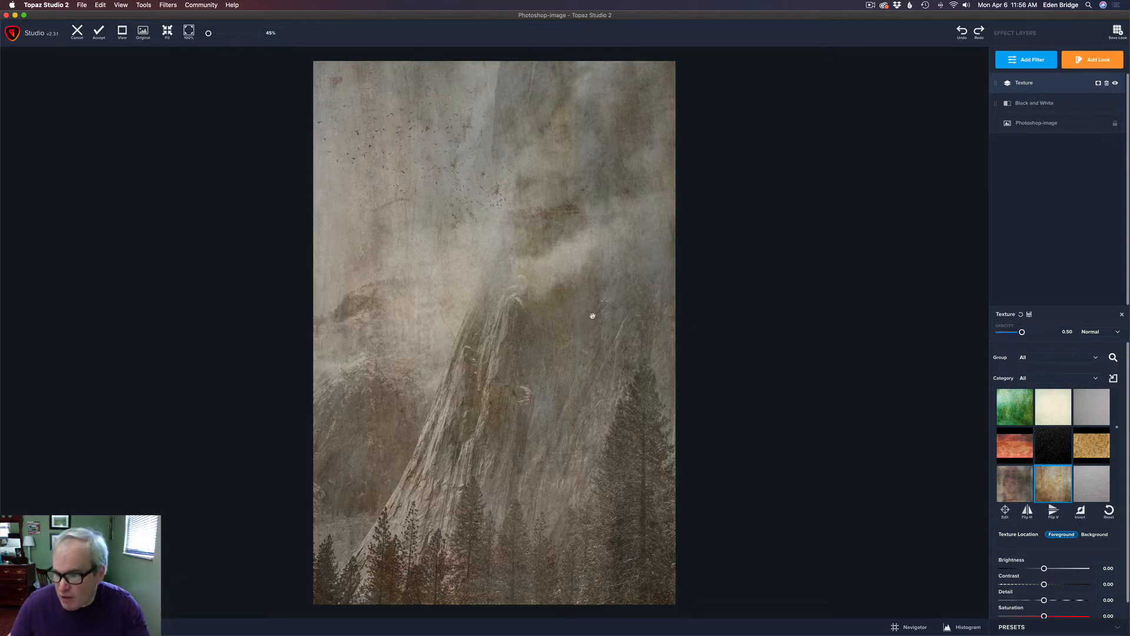
click(1118, 333)
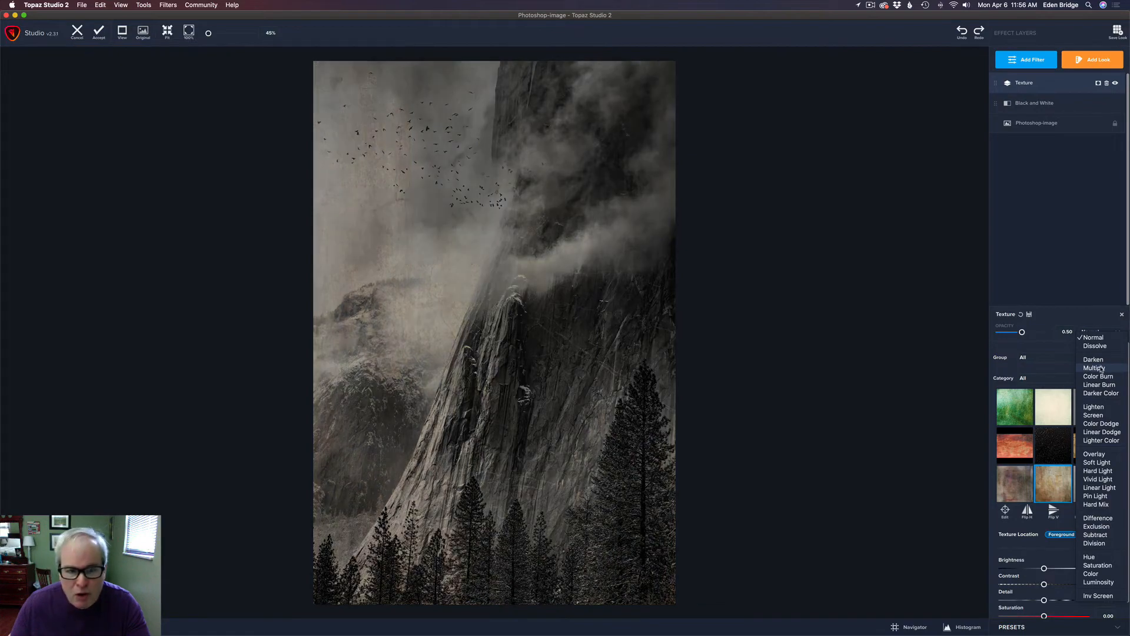
click(1098, 368)
click(1100, 332)
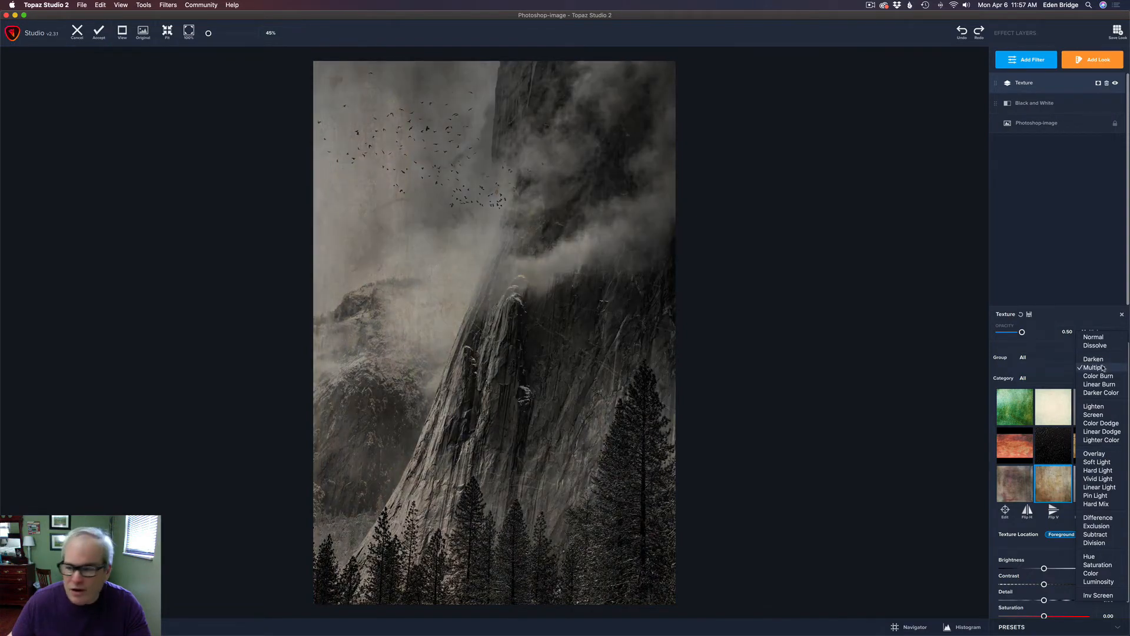
click(1103, 368)
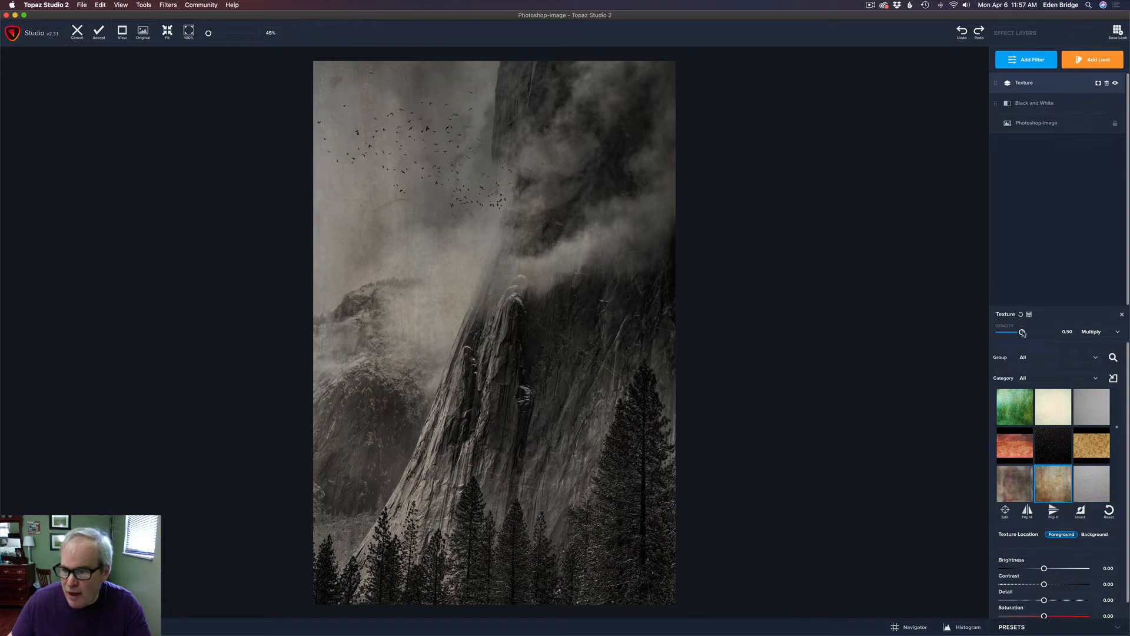
drag(1023, 332, 1031, 334)
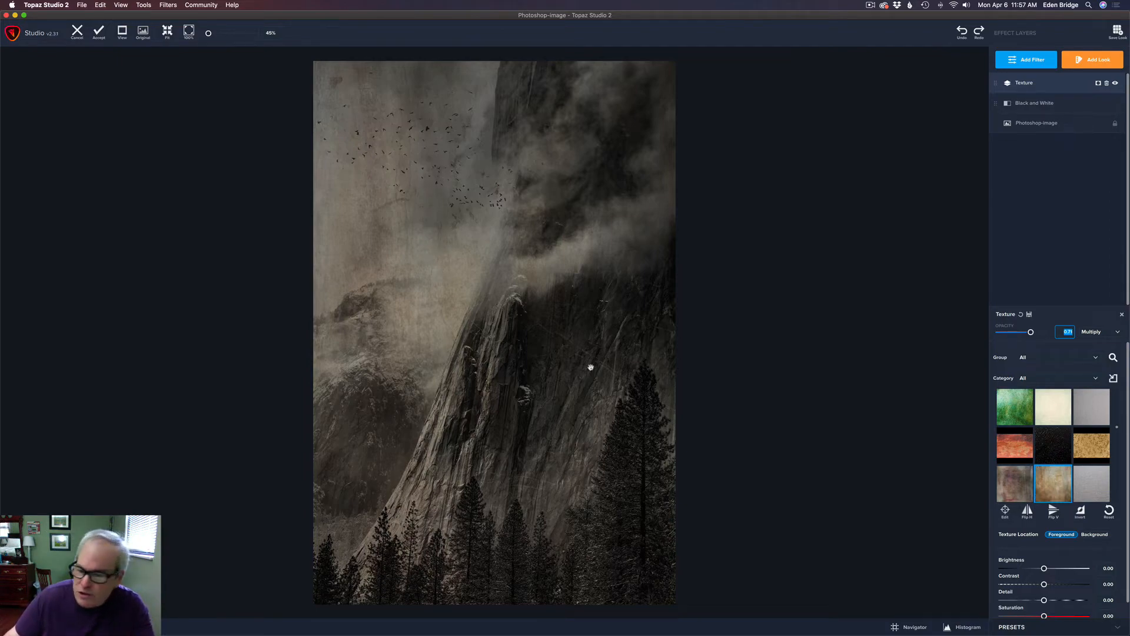
Soften the texture by setting its Detail to -0.59, and raise its opacity to about 0.76
scroll(1127, 456, down, 2)
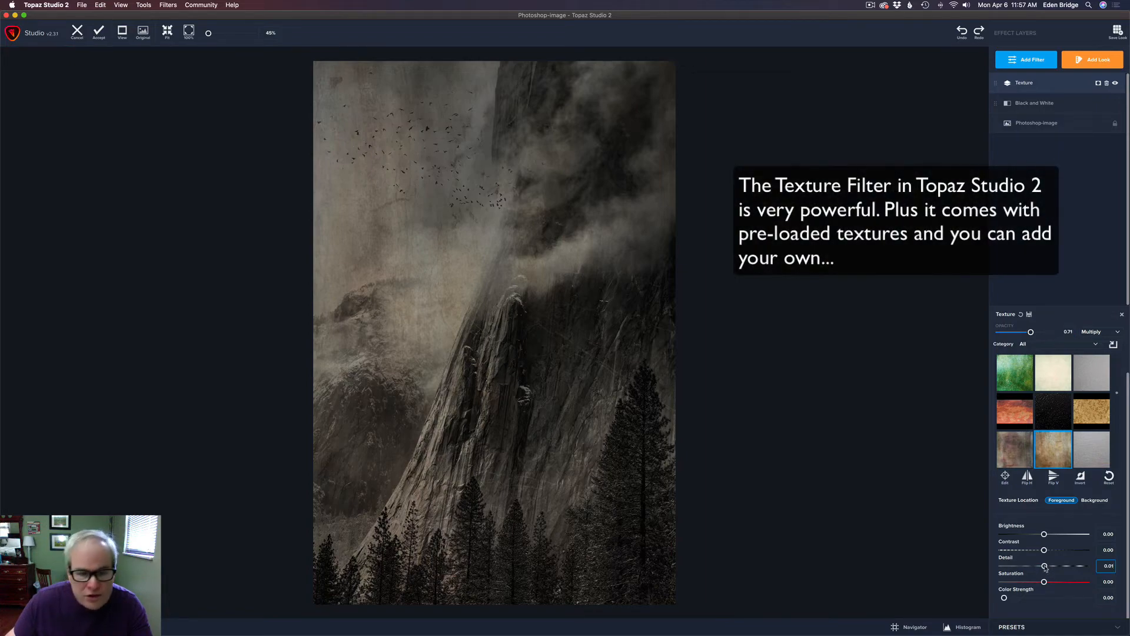
drag(1044, 566, 1021, 567)
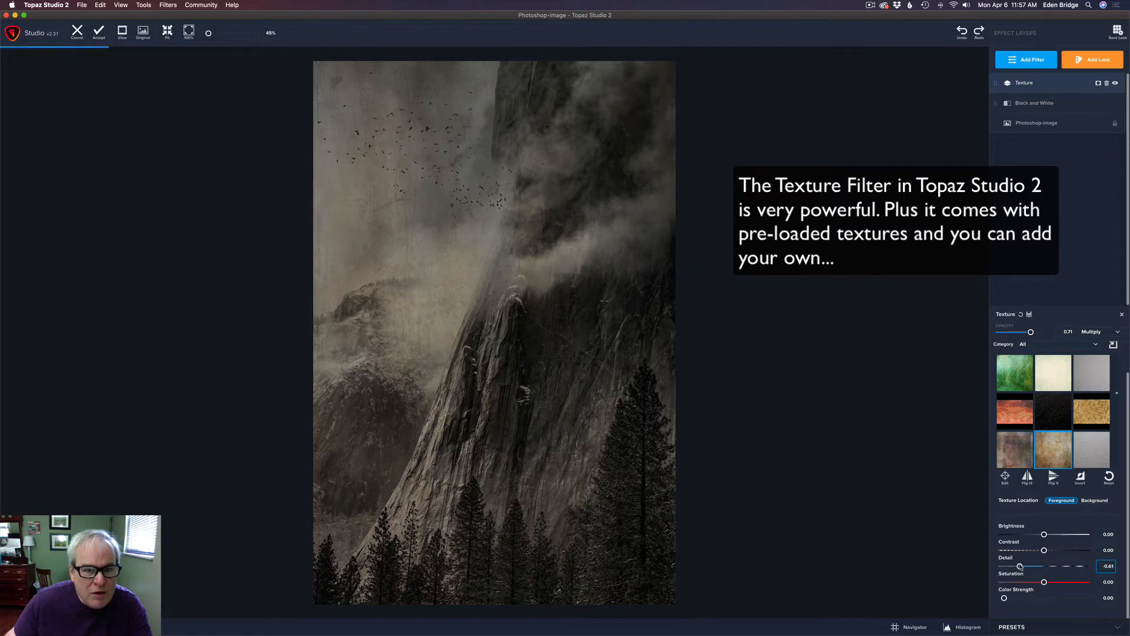
drag(1020, 567, 1021, 567)
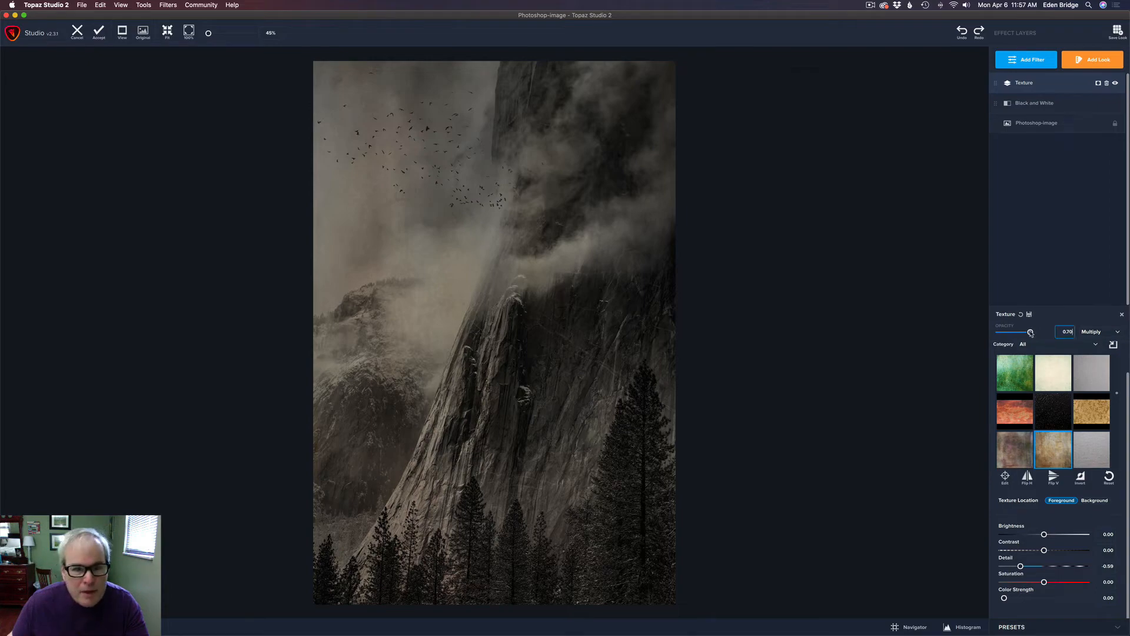
drag(1031, 333, 1033, 333)
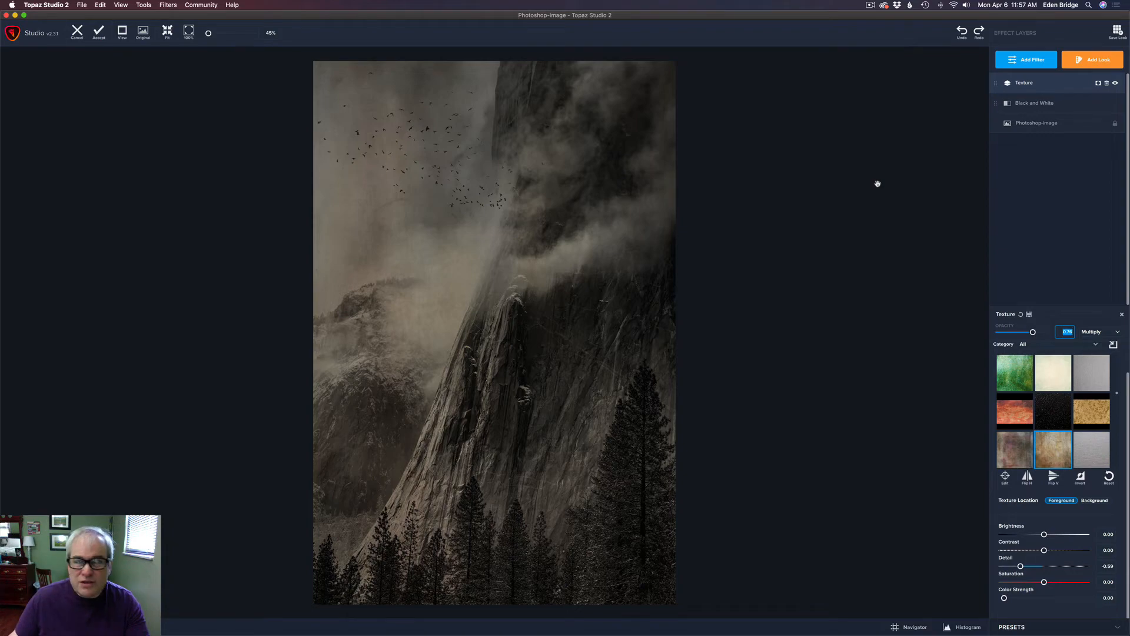
Add a Precision Contrast filter with Micro contrast at 0.31 and Low at 0.18, and try raising Medium
click(1031, 61)
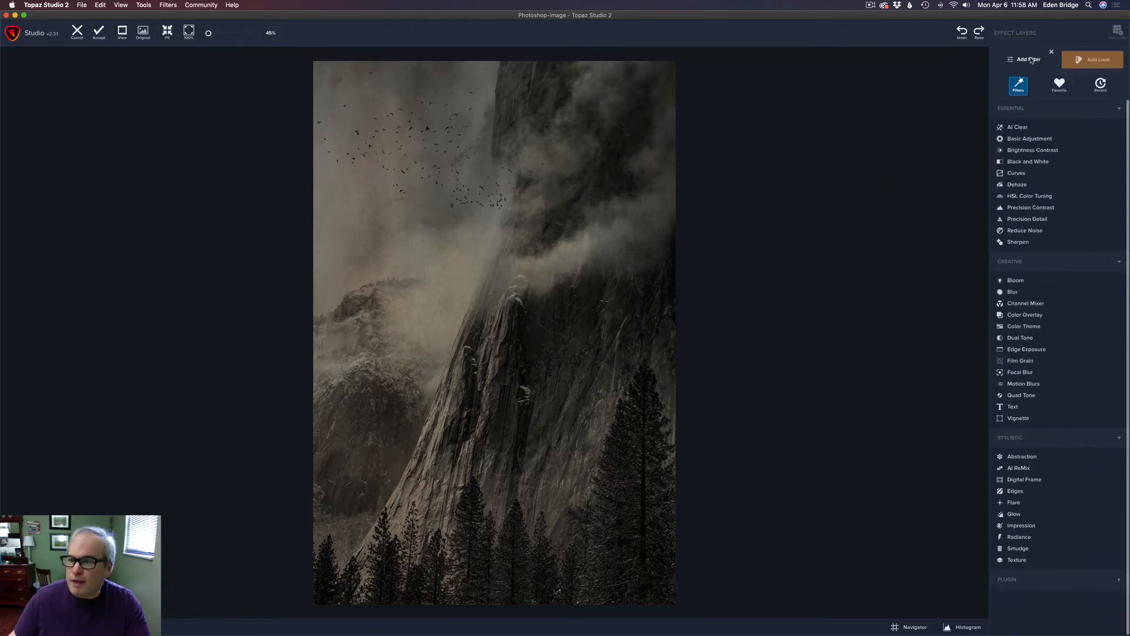
click(1040, 208)
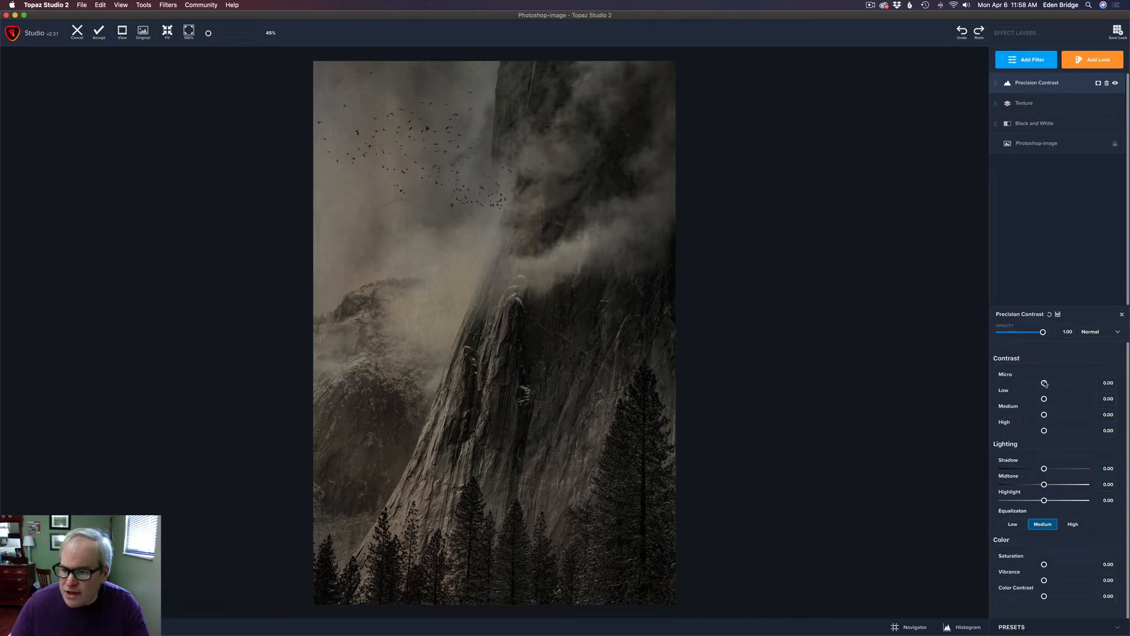
drag(1045, 383, 1060, 384)
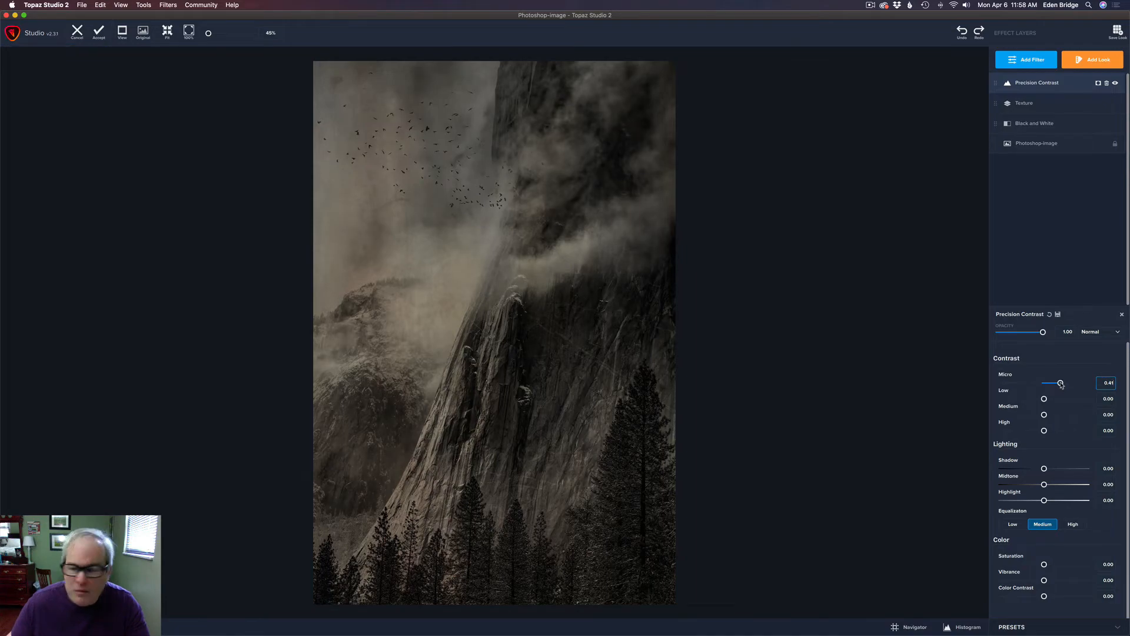
drag(1061, 383, 1056, 383)
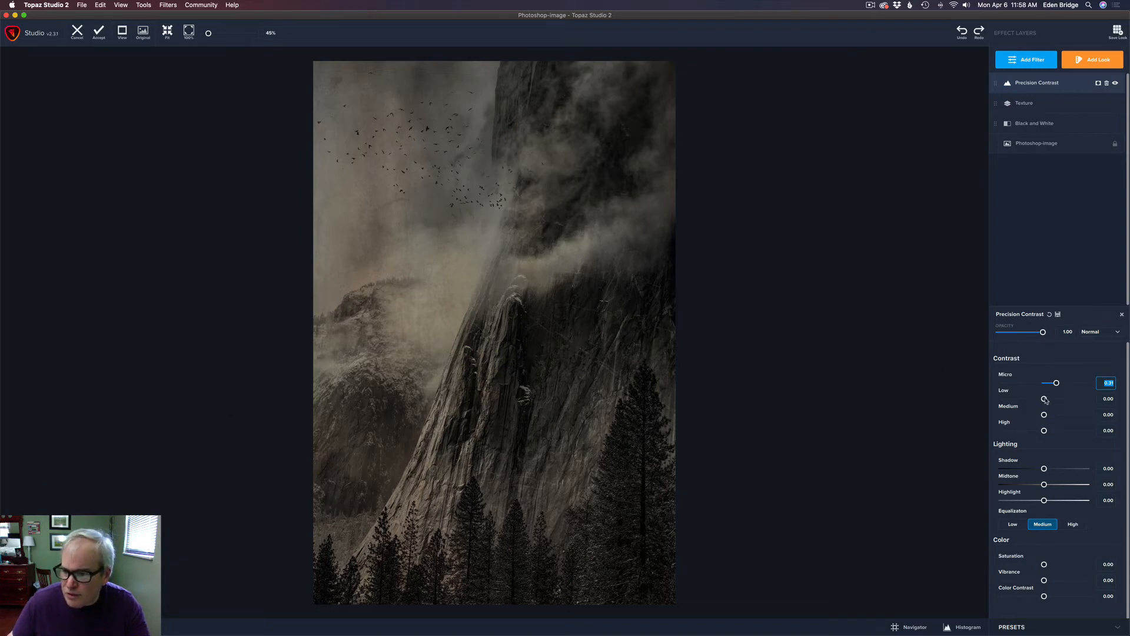
drag(1045, 399, 1068, 416)
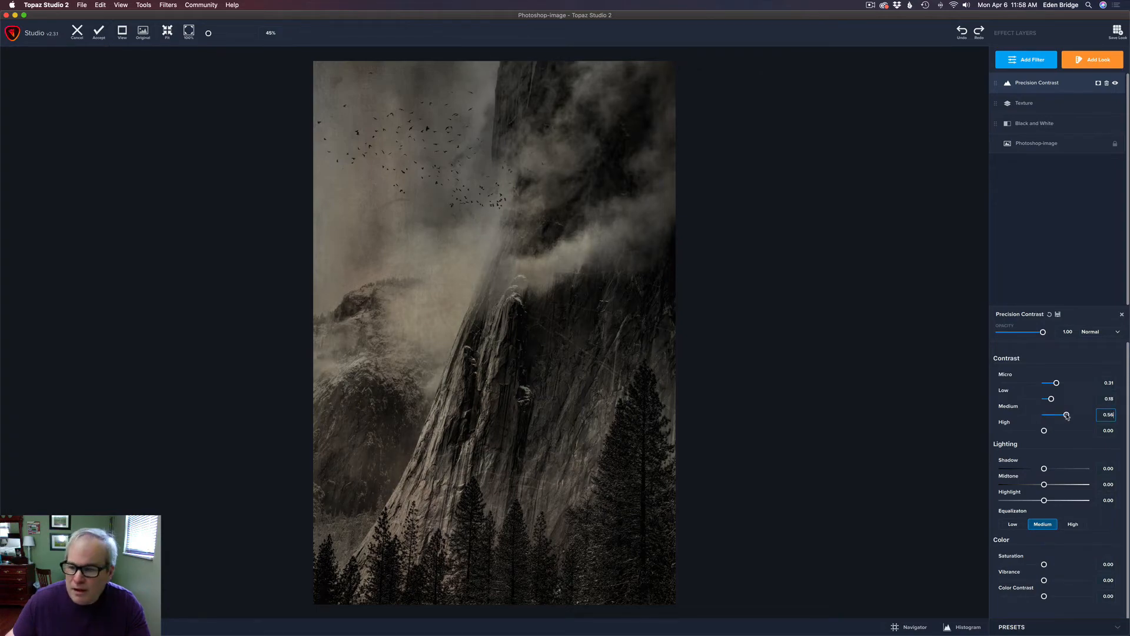
Try lowering the Medium contrast to -1.00 and nudging High, and reset both Medium and High to 0.00
drag(1067, 416, 993, 412)
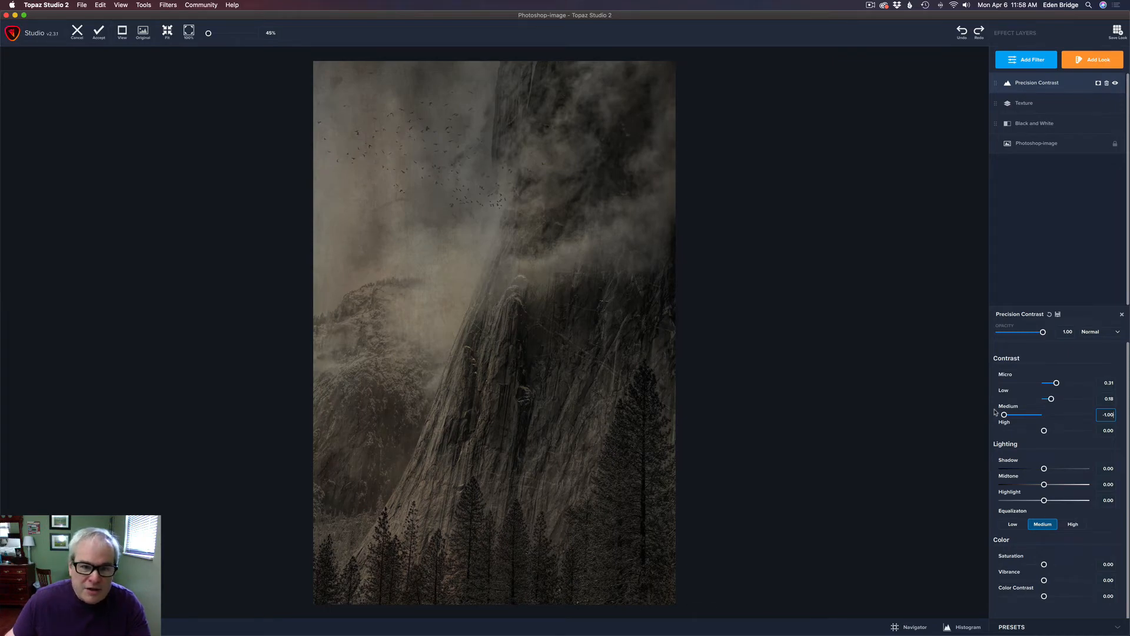
drag(997, 413, 1044, 418)
click(1044, 417)
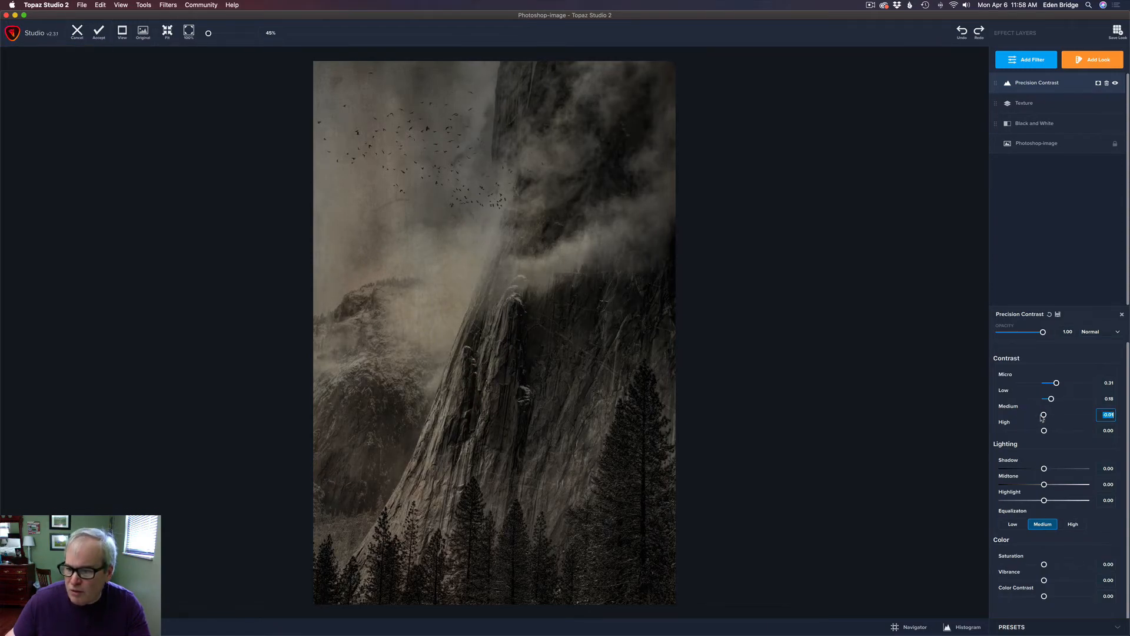
double_click(1011, 407)
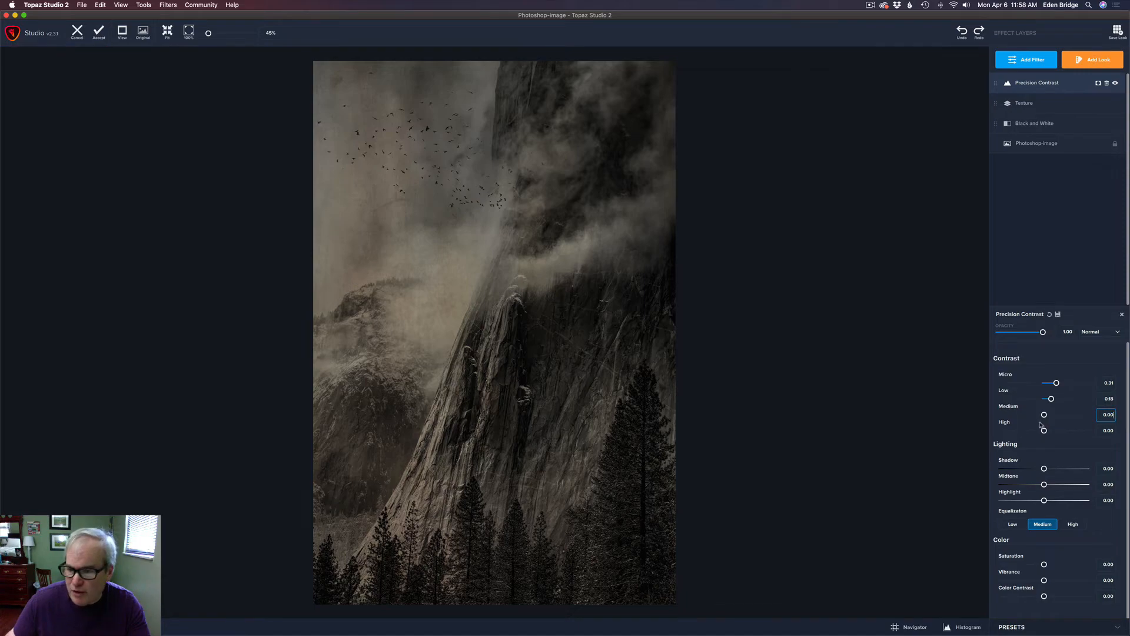
mouse_move(1045, 433)
mouse_down()
mouse_move(1070, 434)
mouse_move(1045, 434)
mouse_up()
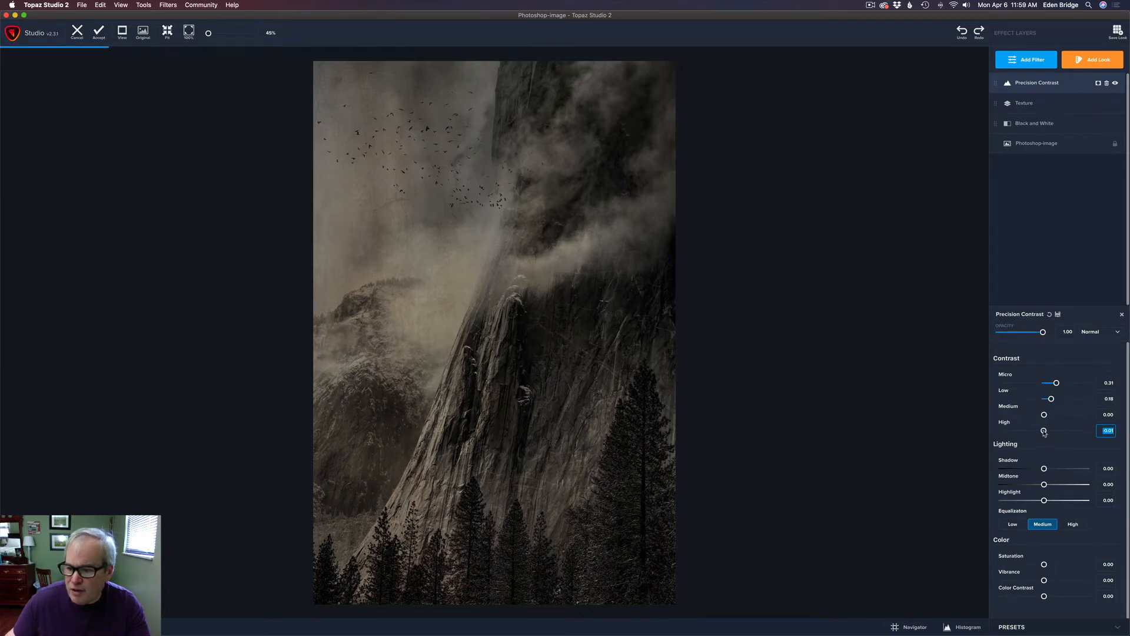
double_click(1005, 422)
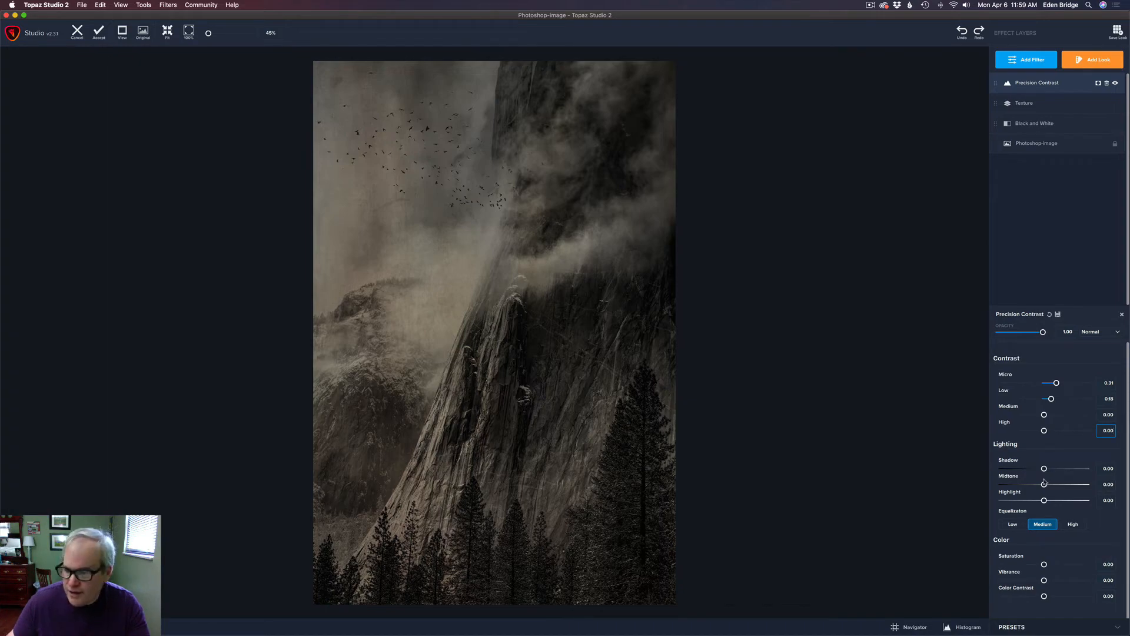
Compare Low, Medium and High equalization, return to Medium, and preview the image with and without the Precision Contrast filter
click(1013, 525)
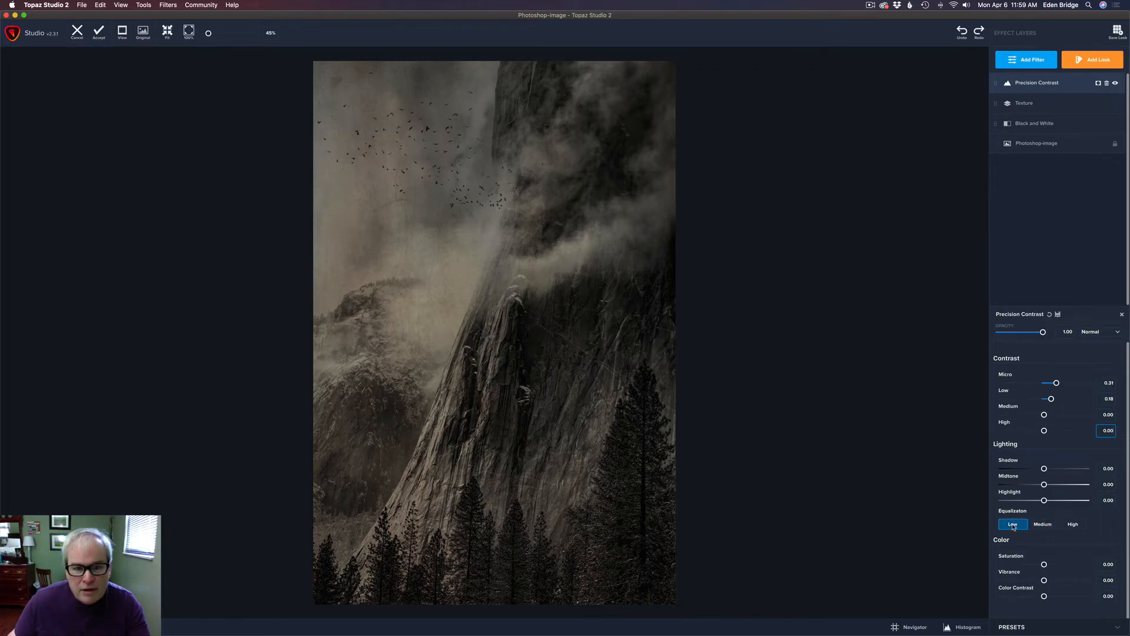
click(1044, 525)
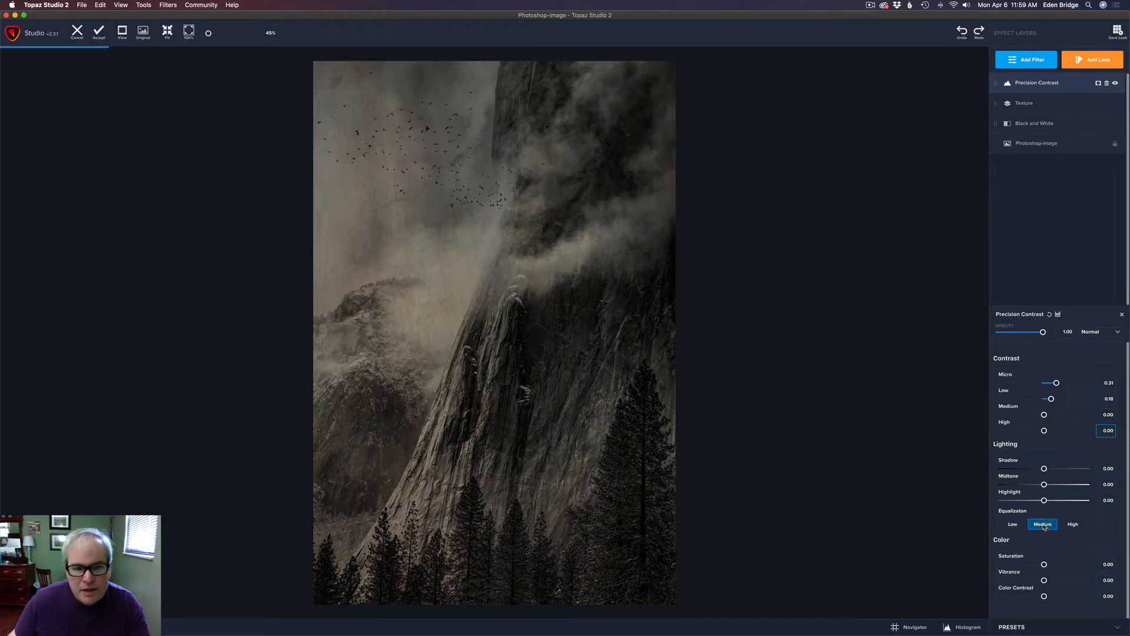
click(1073, 526)
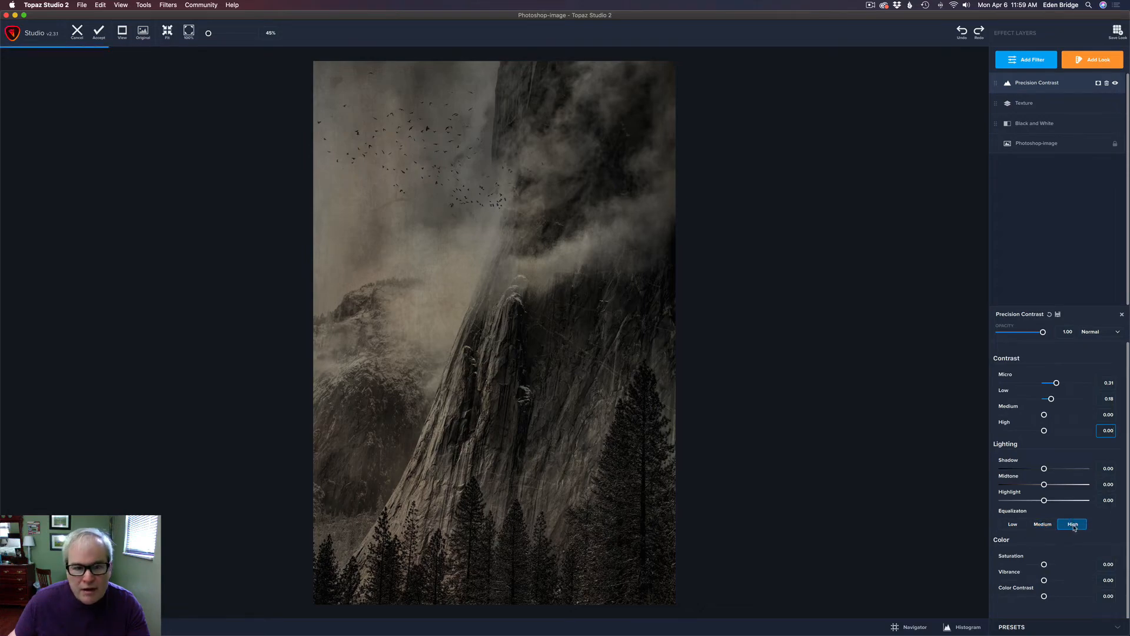
click(1042, 525)
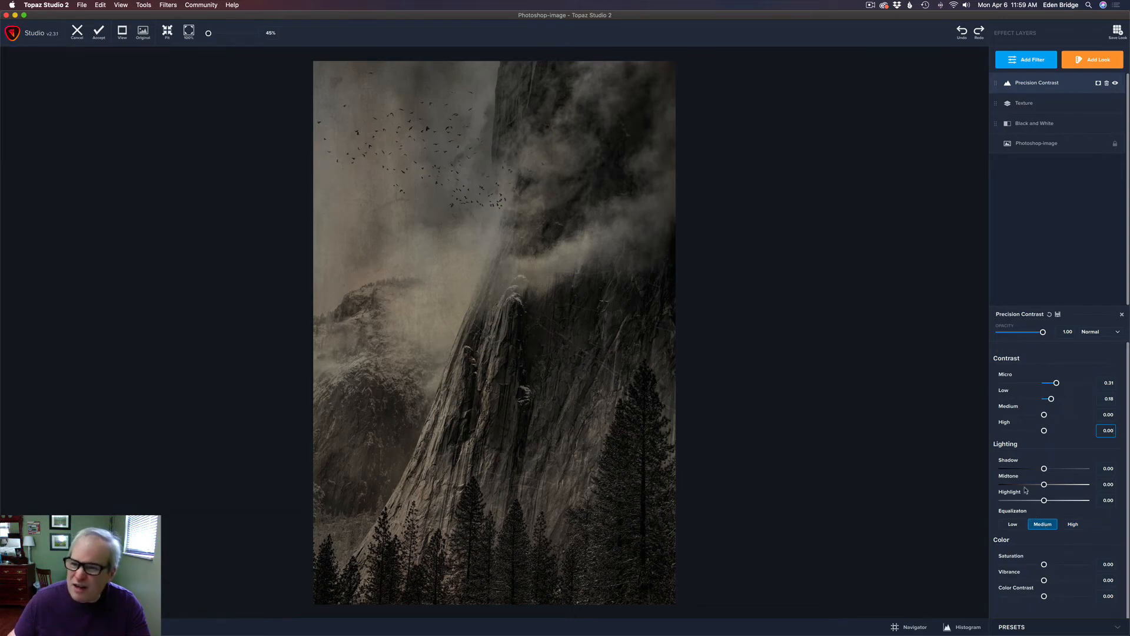
click(1115, 84)
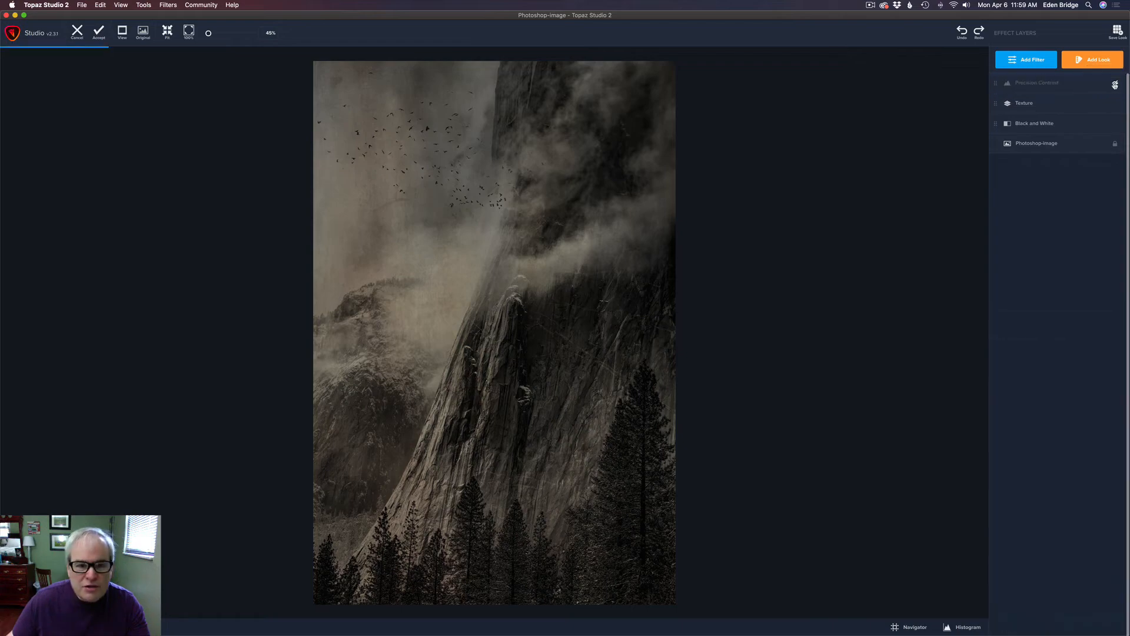
click(1115, 85)
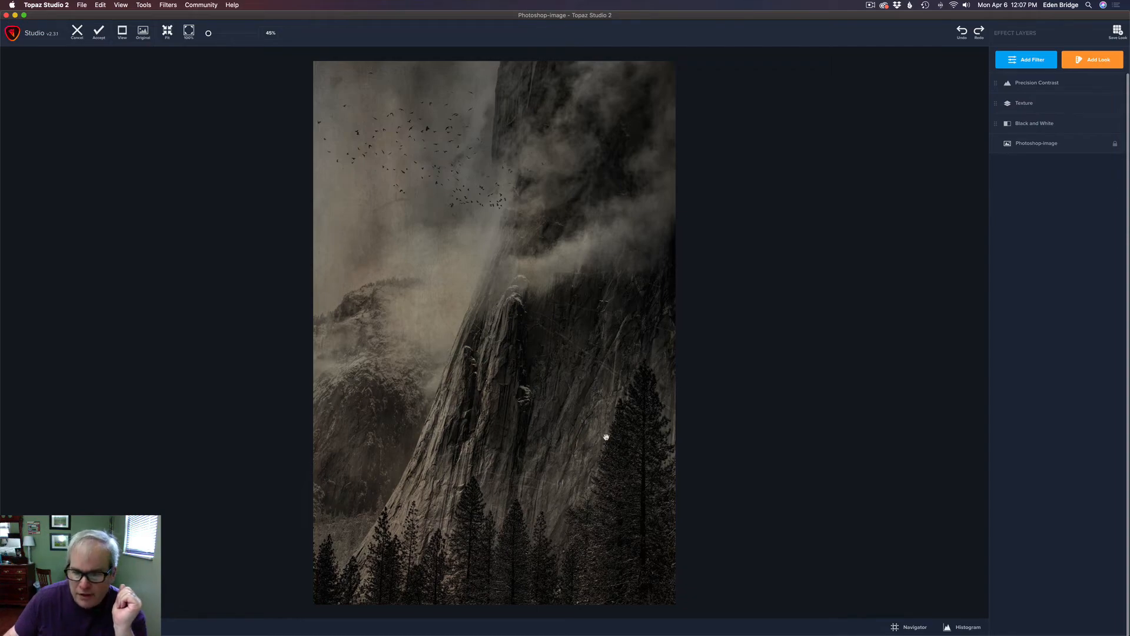
Add a Basic Adjustment filter and lower its Exposure to about -0.31
click(1037, 60)
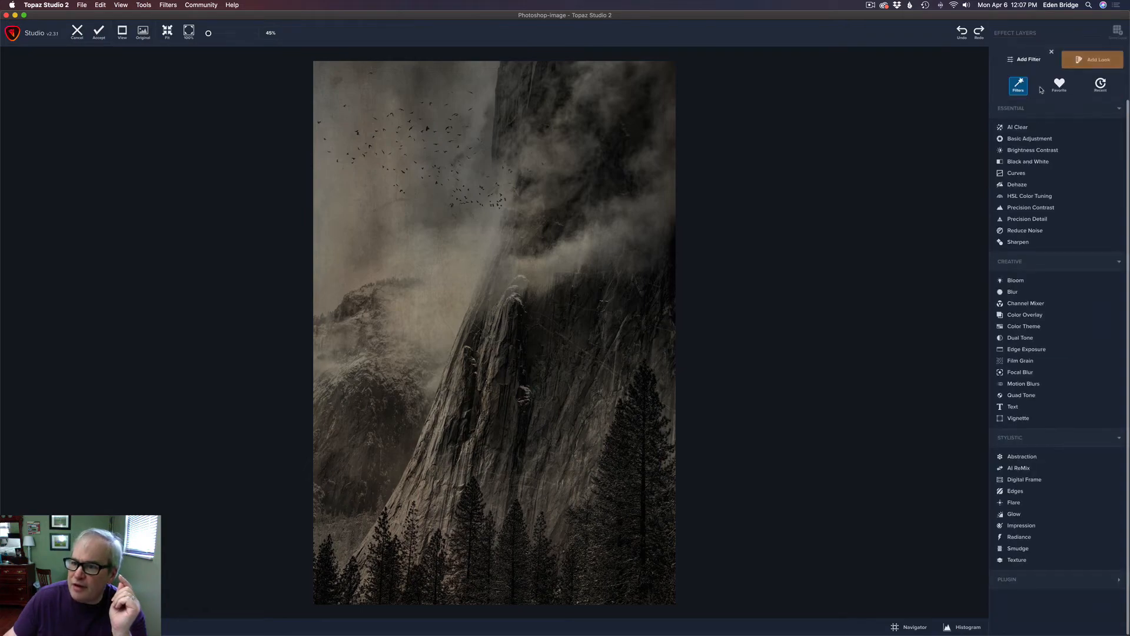
click(1034, 139)
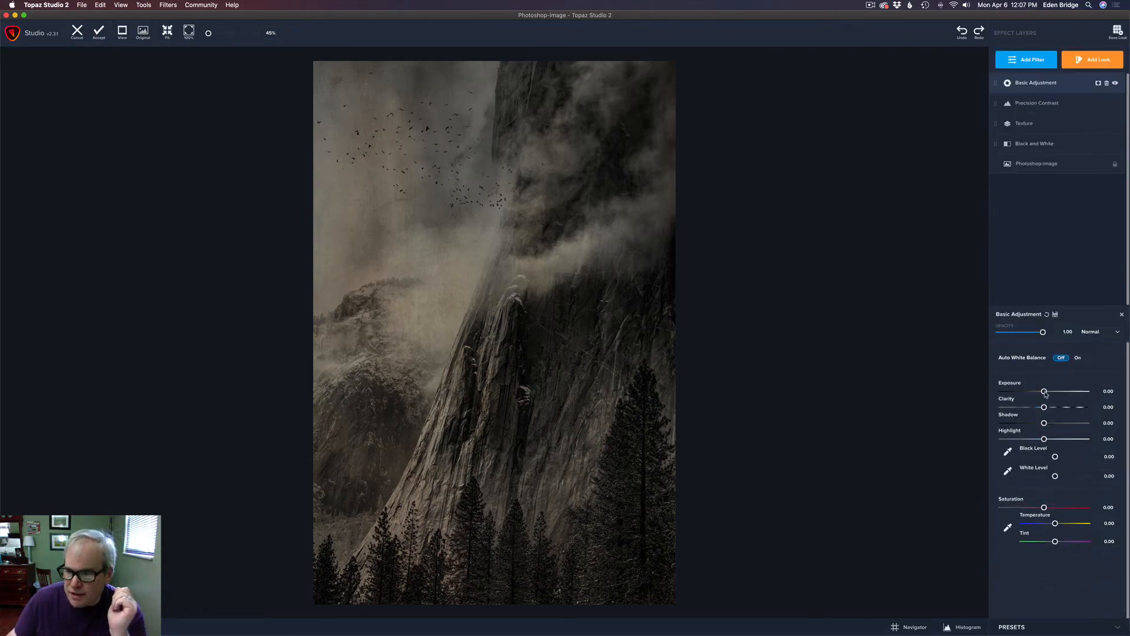
drag(1045, 393, 1032, 394)
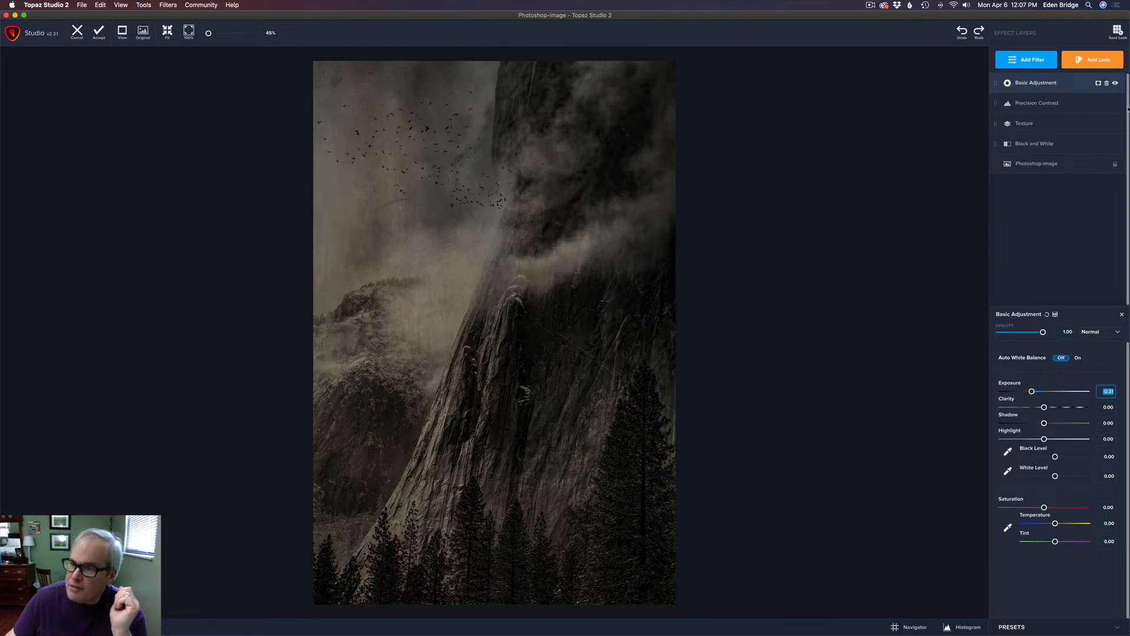
Add a black-filled mask to the Basic Adjustment layer and set its brush to Transparency 1.00 with Edge Aware off
click(1099, 83)
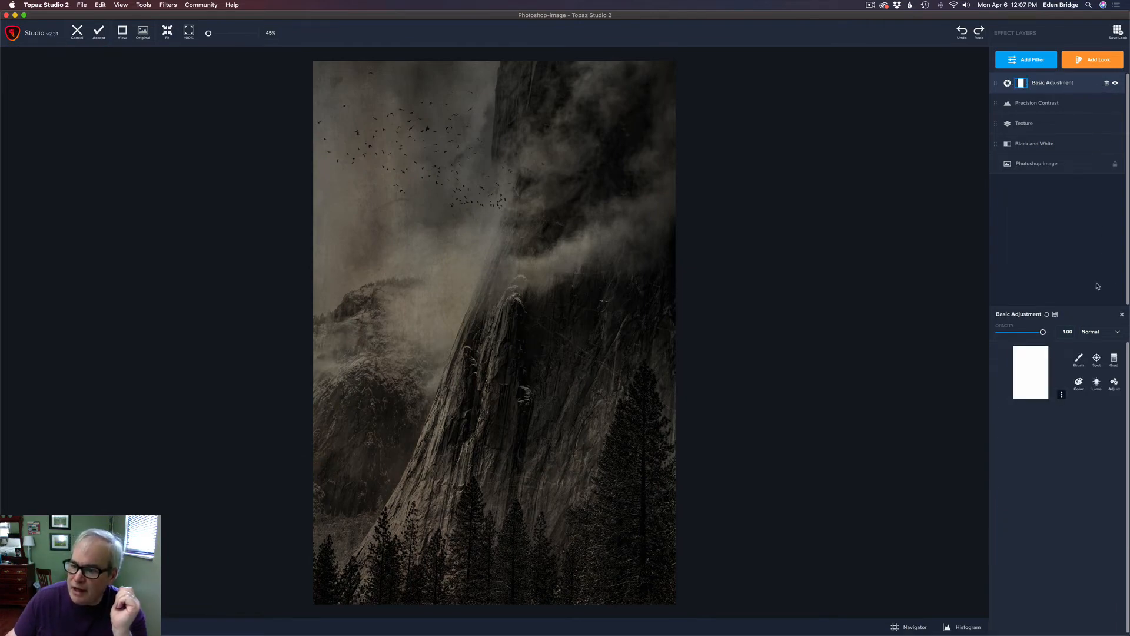
click(1063, 398)
click(1065, 441)
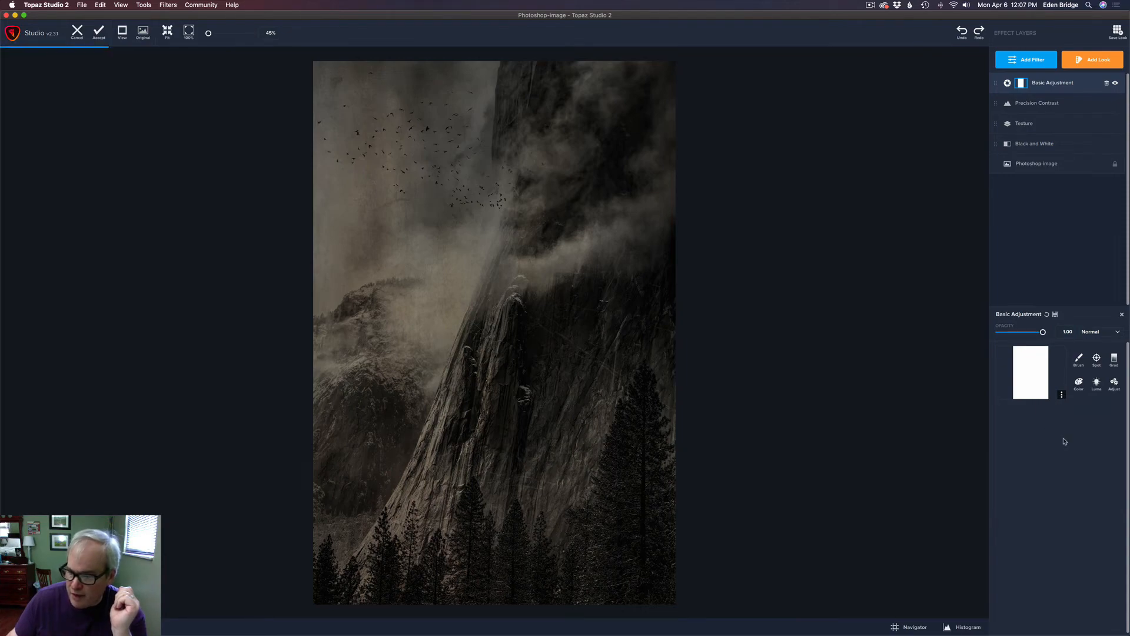
click(1081, 361)
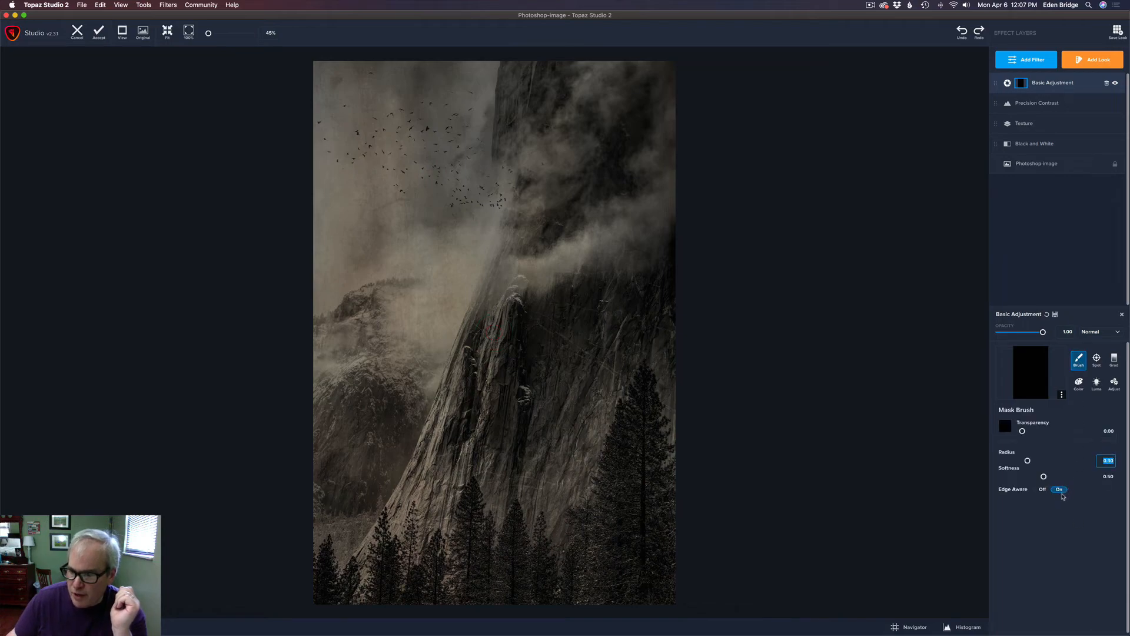
click(1043, 490)
drag(1027, 460, 1085, 432)
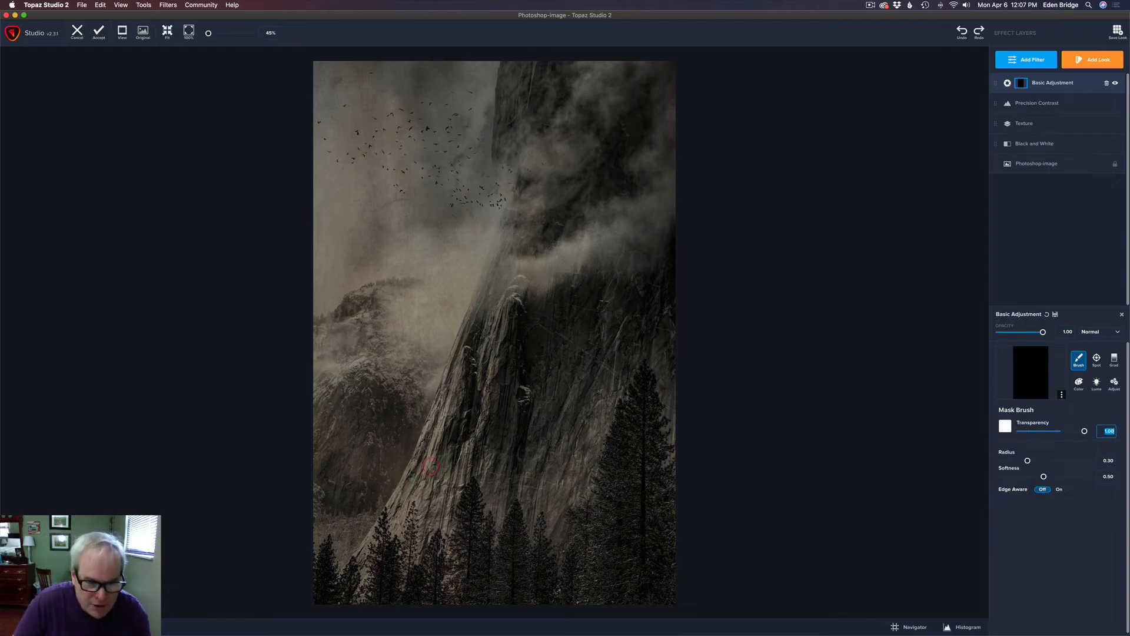
Paint white on the mask over the lower cliff face and the trees at its right to darken those areas
mouse_move(455, 380)
mouse_down()
mouse_move(415, 481)
mouse_move(400, 562)
mouse_move(365, 544)
mouse_move(360, 570)
mouse_up()
drag(459, 450, 446, 534)
drag(497, 468, 496, 495)
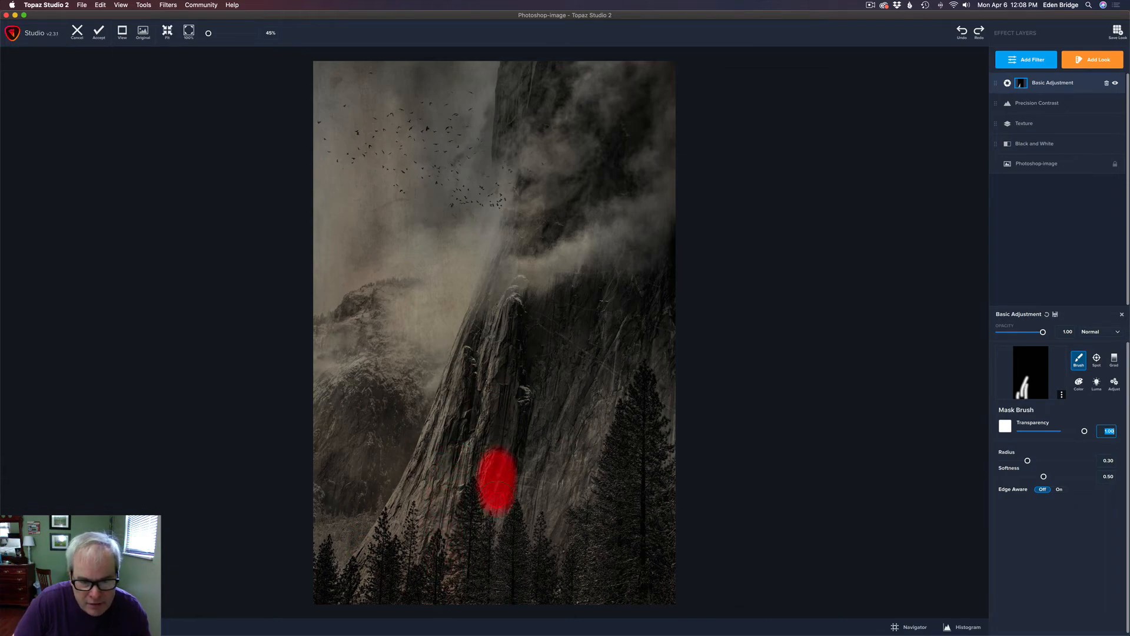
mouse_move(532, 453)
mouse_down()
mouse_move(539, 506)
mouse_move(550, 471)
mouse_move(551, 518)
mouse_move(593, 406)
mouse_move(569, 504)
mouse_up()
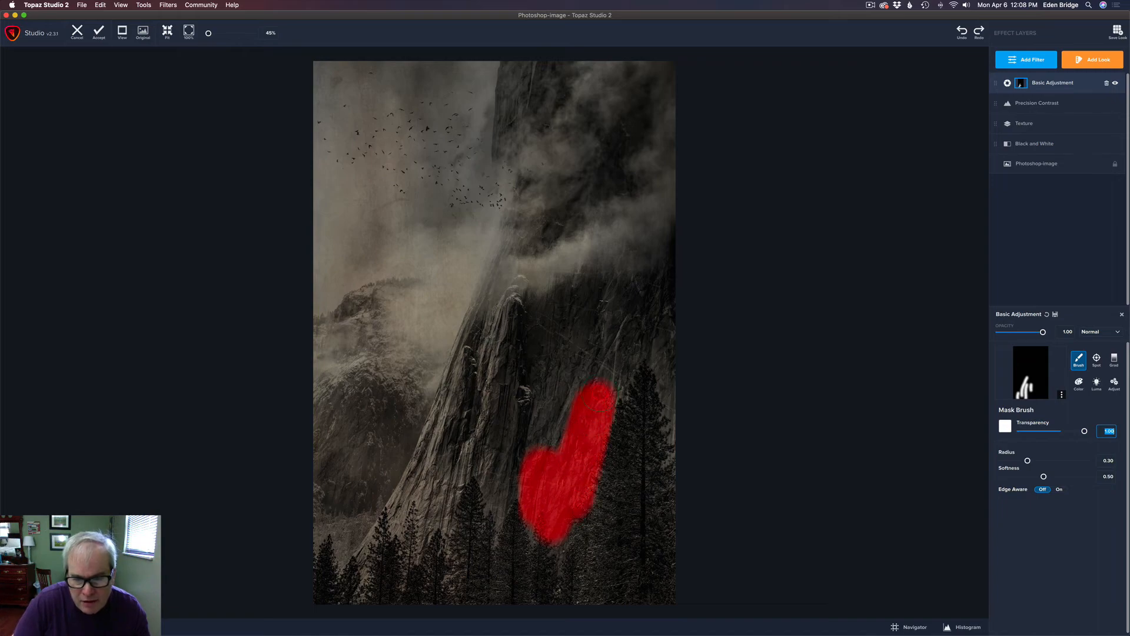
drag(599, 408, 599, 407)
drag(664, 393, 664, 494)
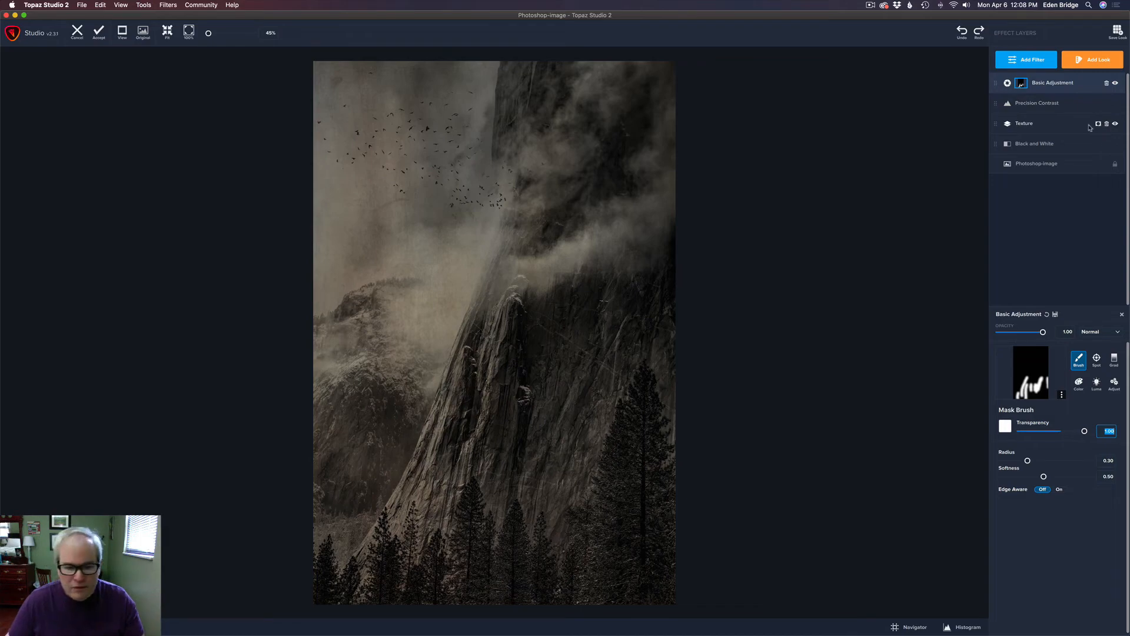
Set the masked Basic Adjustment's Exposure to -0.30 and apply all the filter layers, returning to Photoshop
click(1073, 87)
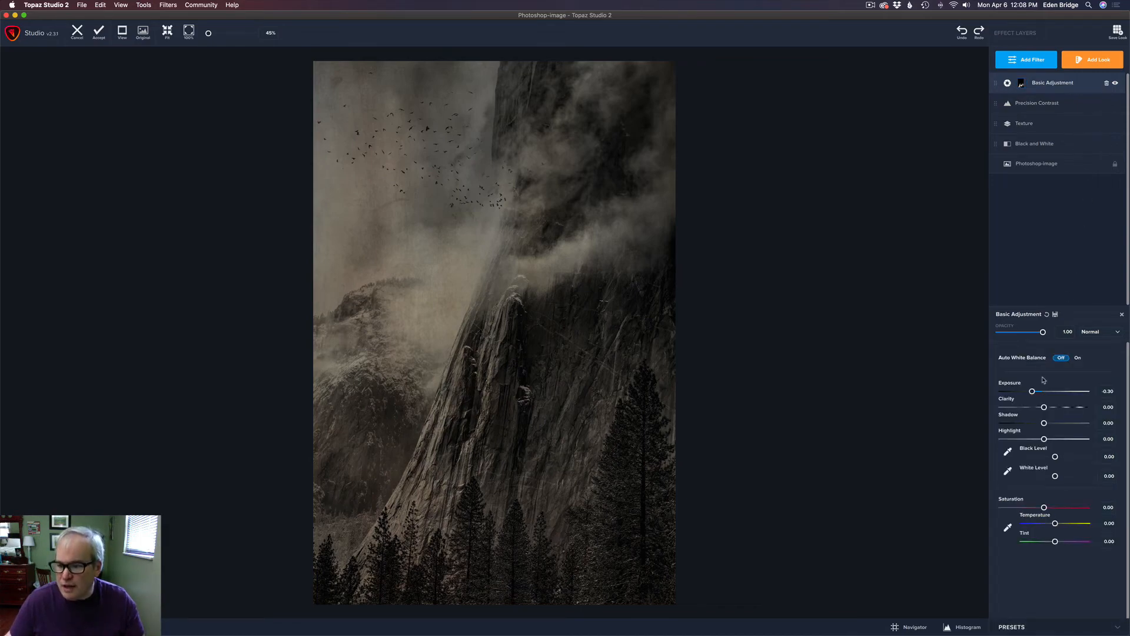
drag(1044, 392, 1033, 393)
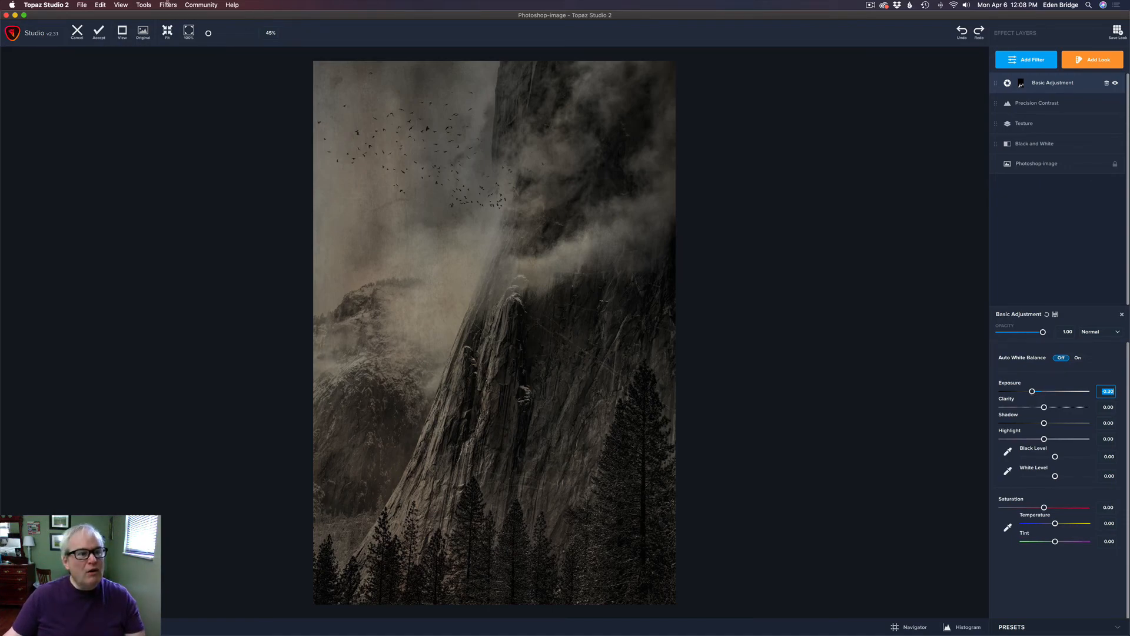
click(98, 35)
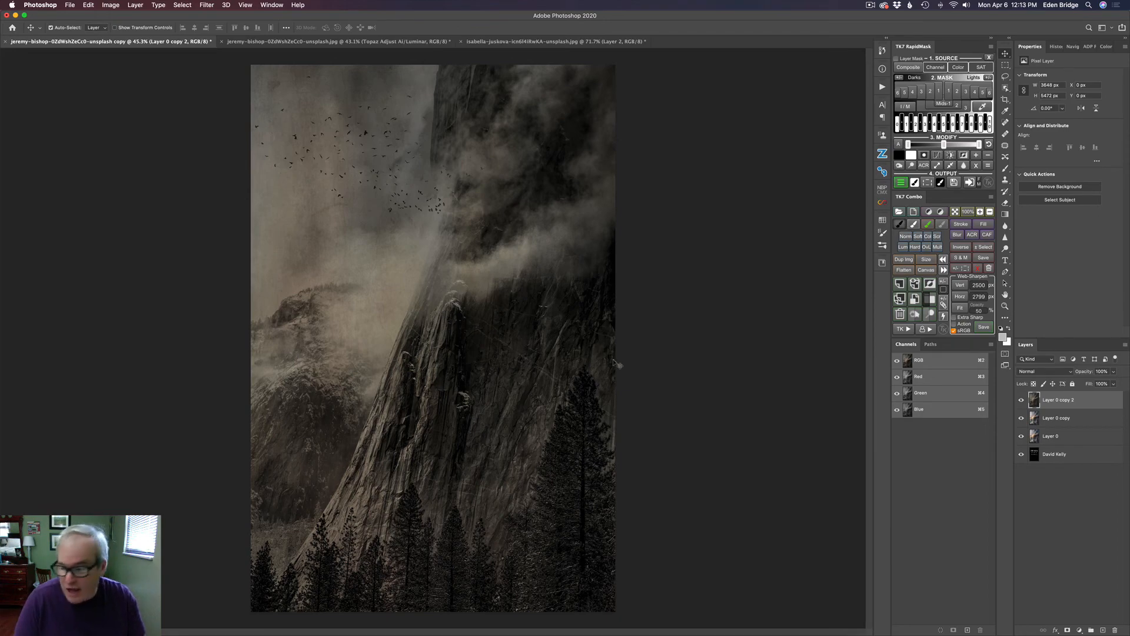
Add a new empty layer and remove the bright distracting spots on the cliff face with the Spot Healing Brush
click(1102, 630)
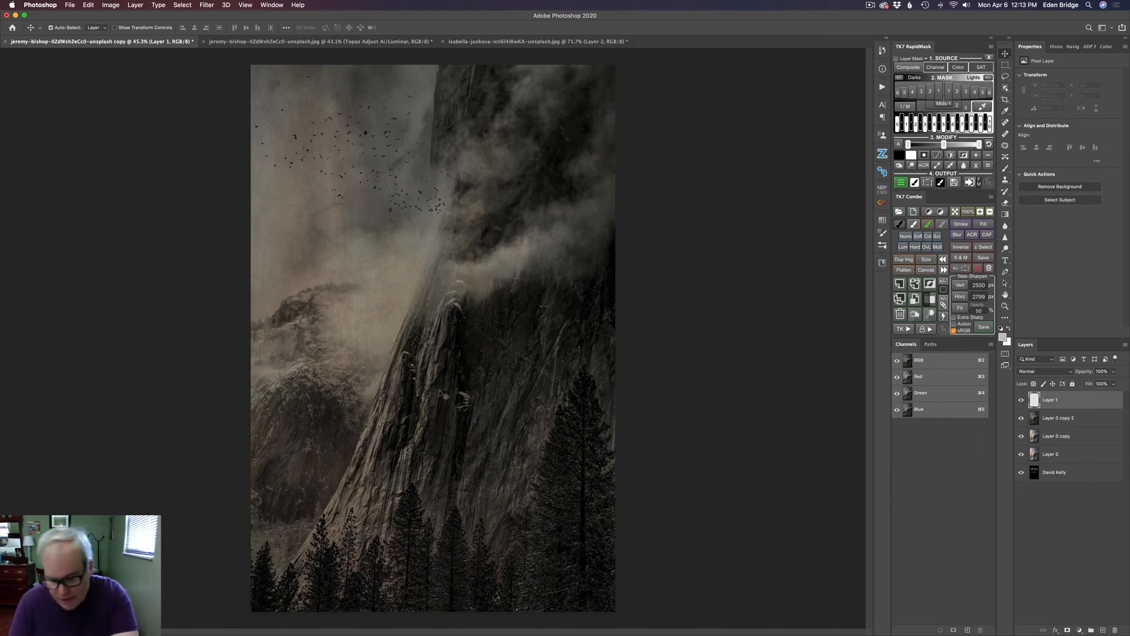
key(j)
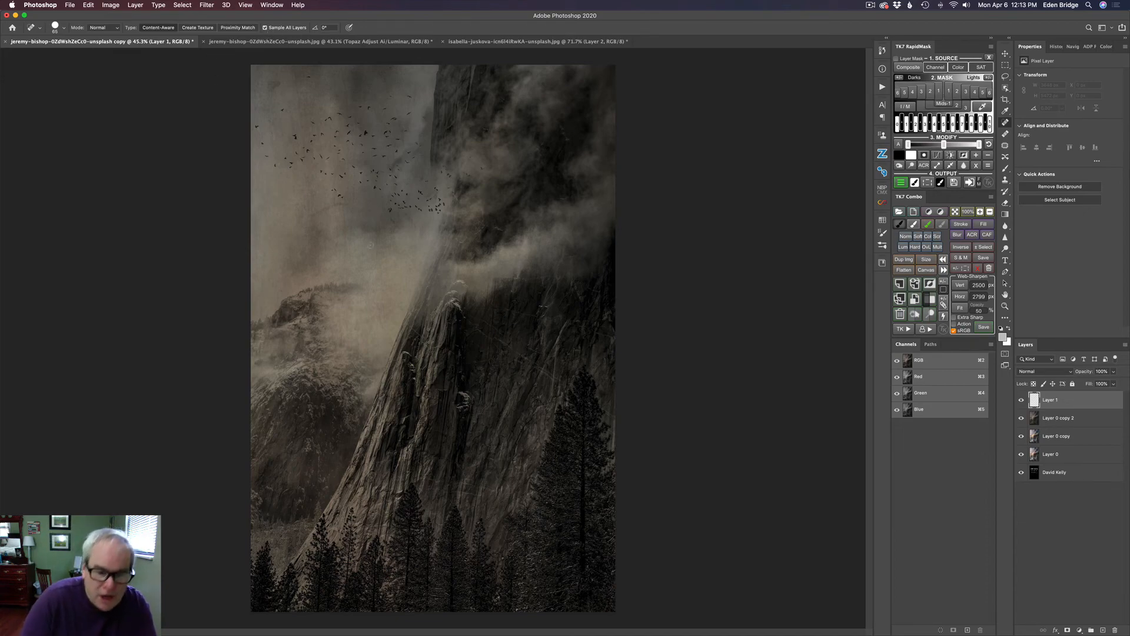
click(464, 395)
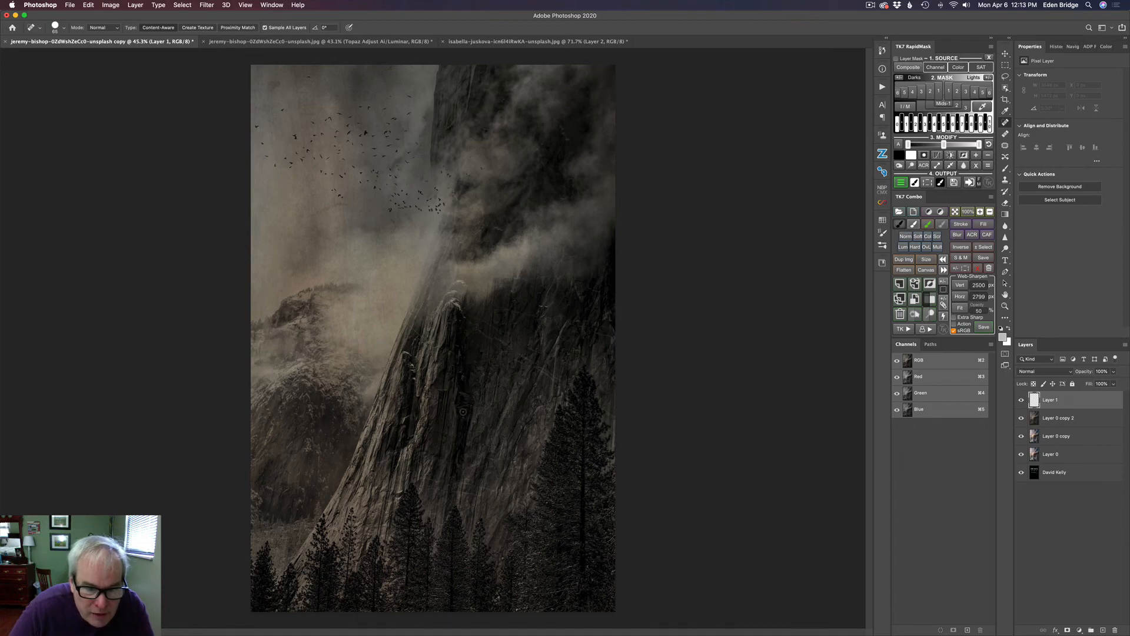
click(457, 472)
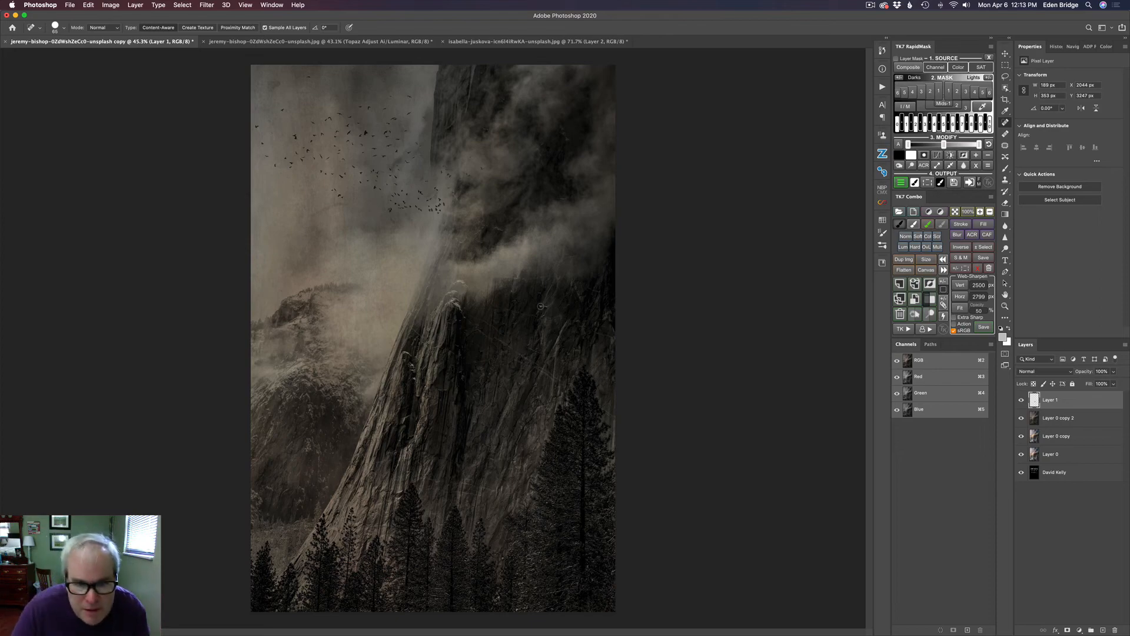
click(549, 306)
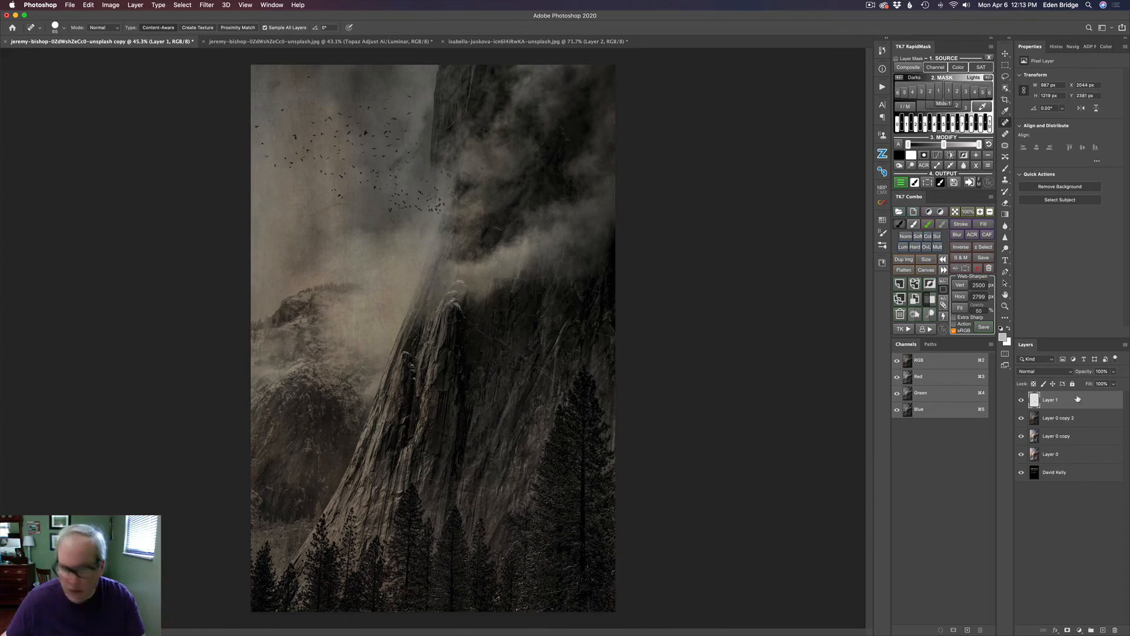
Stamp all visible layers onto a new layer and flatten the image
key(super+alt+shift+e)
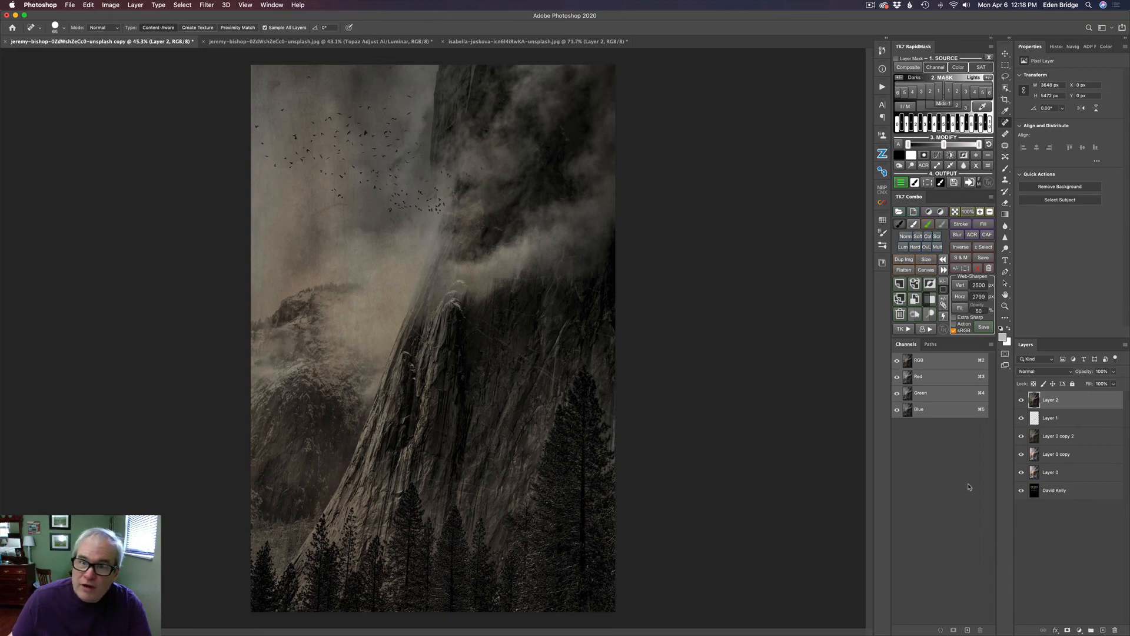
right_click(1084, 403)
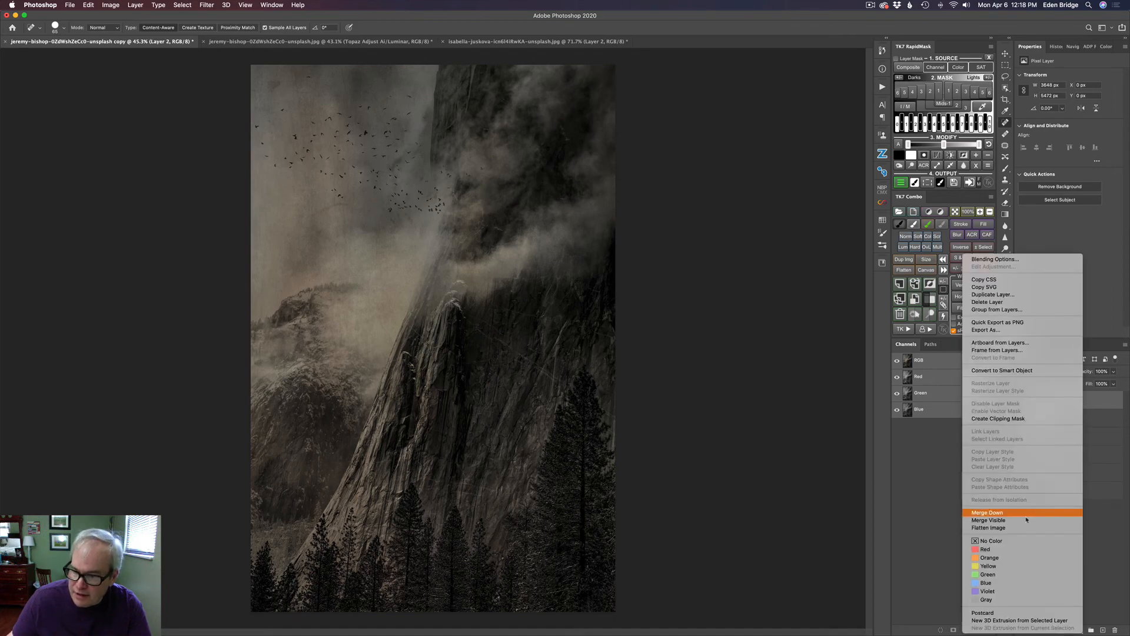
click(1010, 529)
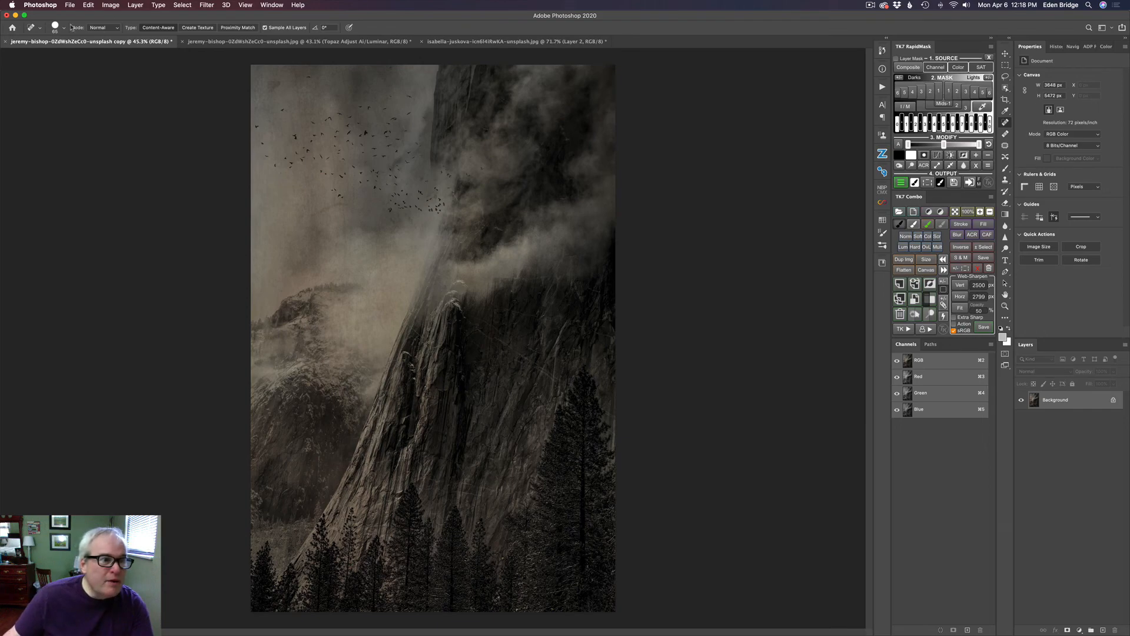
Duplicate the flattened Background layer
click(69, 5)
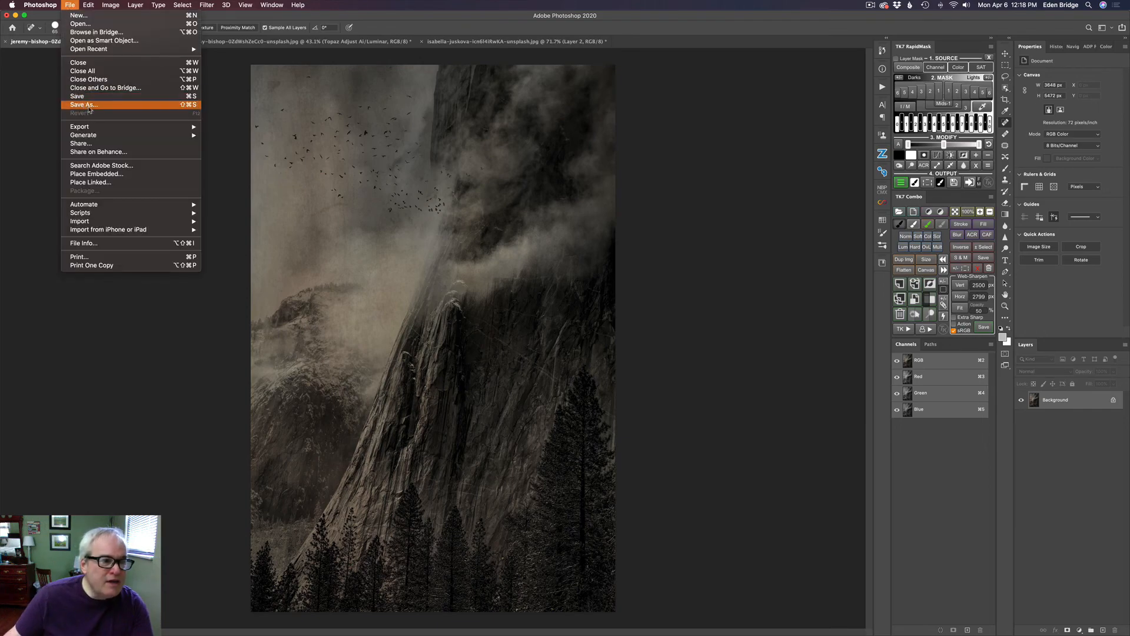
click(635, 31)
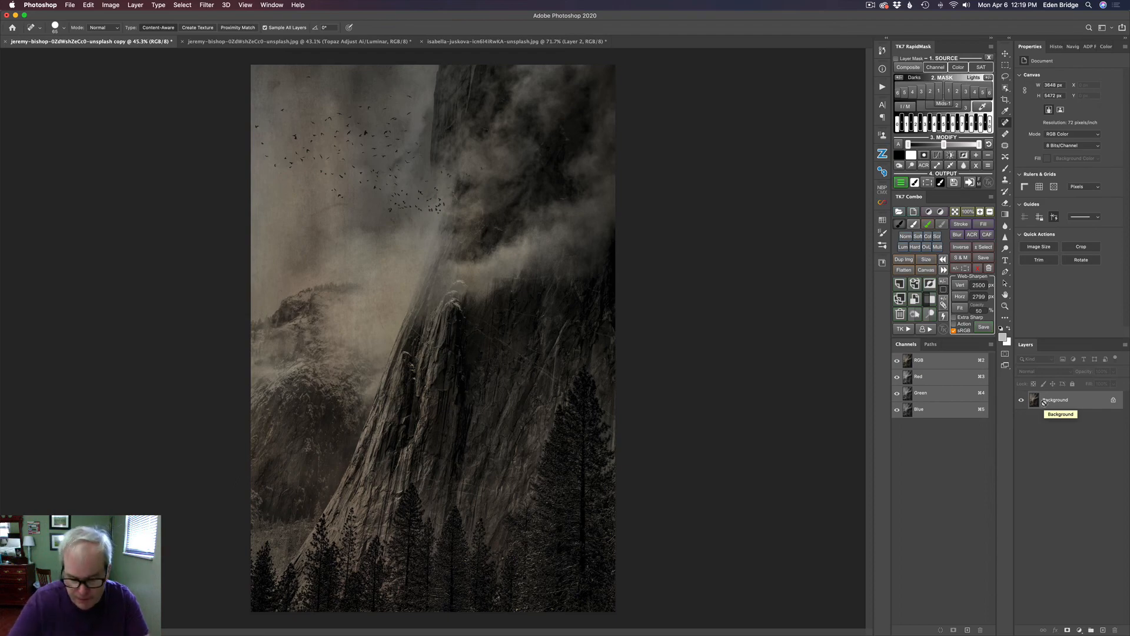
key(super+j)
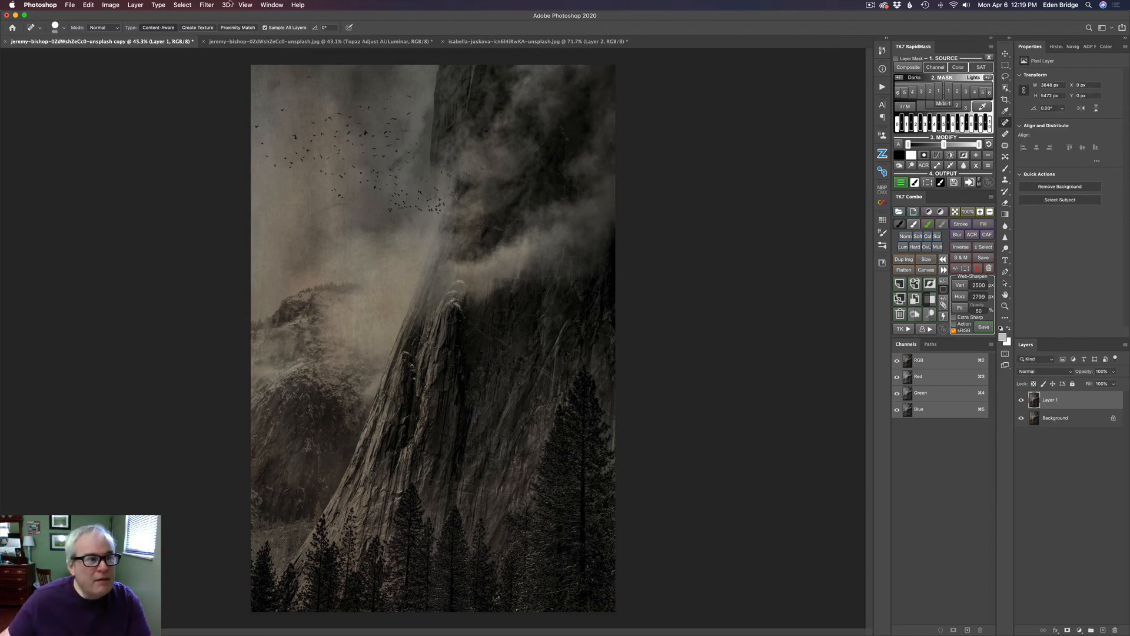
Send the duplicated layer to the Topaz Studio 2 filter and add a Digital Frame filter to the image
click(209, 6)
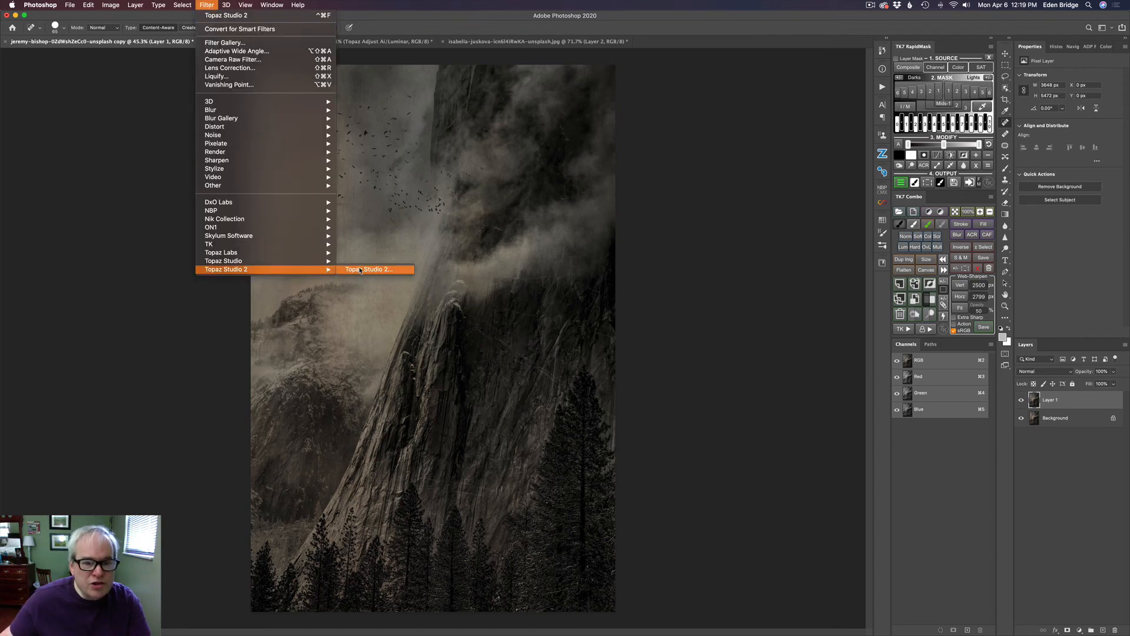
click(360, 271)
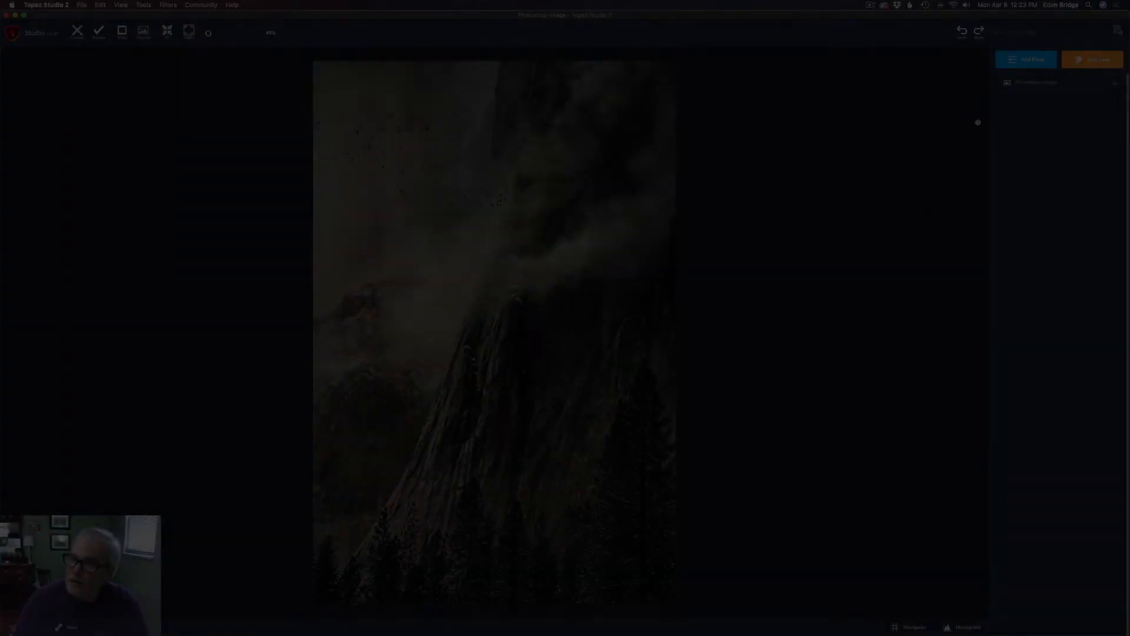
click(1027, 60)
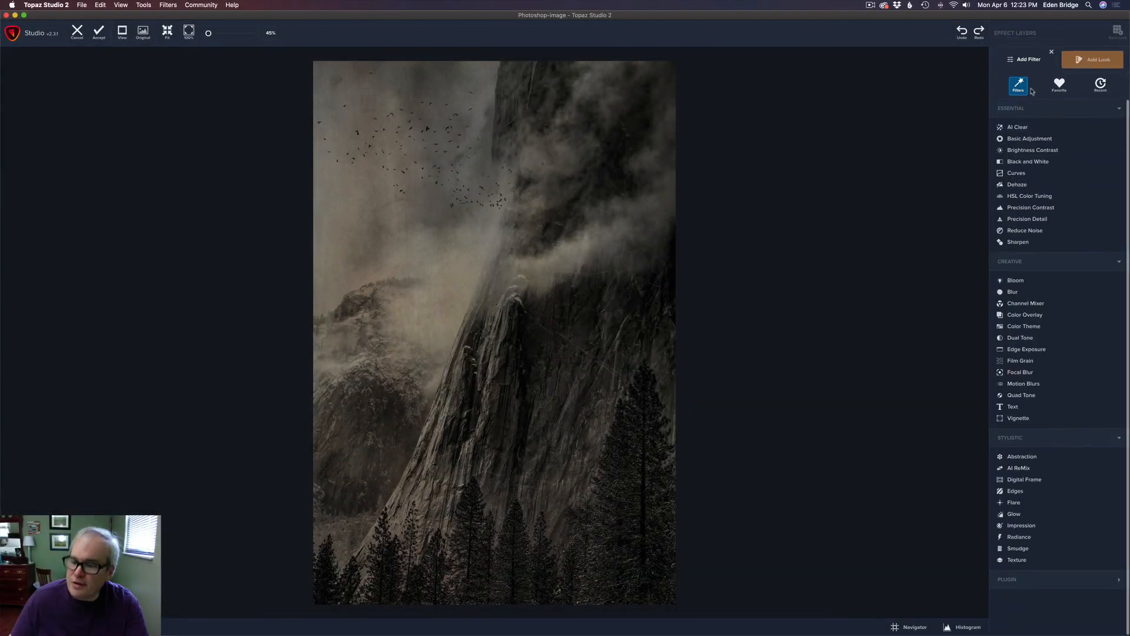
click(1029, 480)
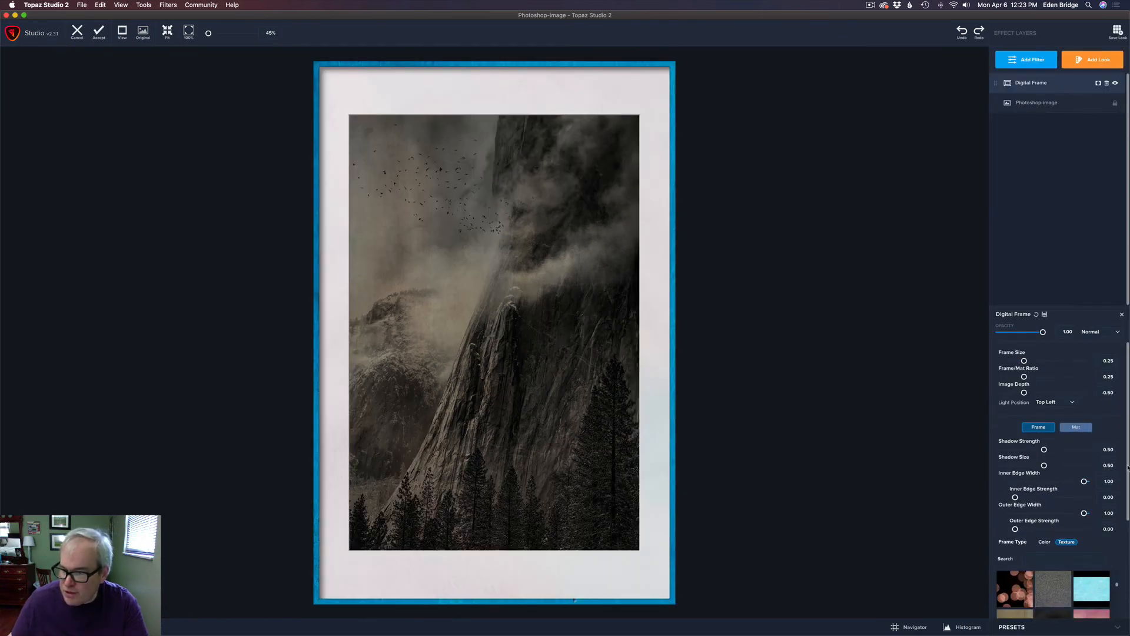
Apply the Small White Mat preset to the Digital Frame filter and accept the result back into Photoshop
drag(1128, 467, 1128, 613)
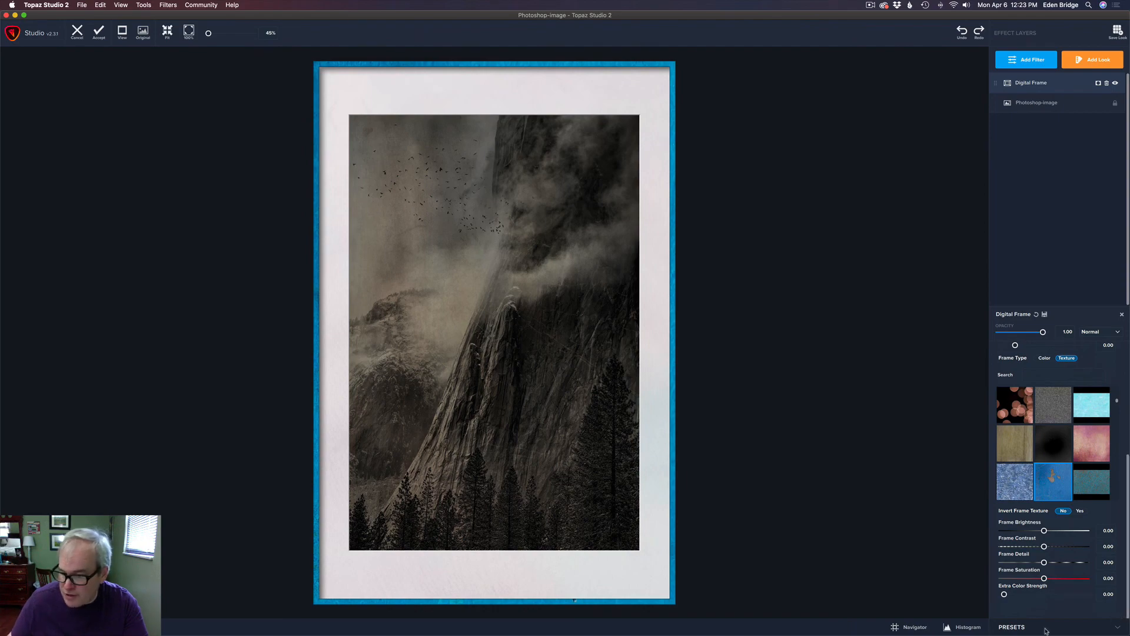
click(1014, 628)
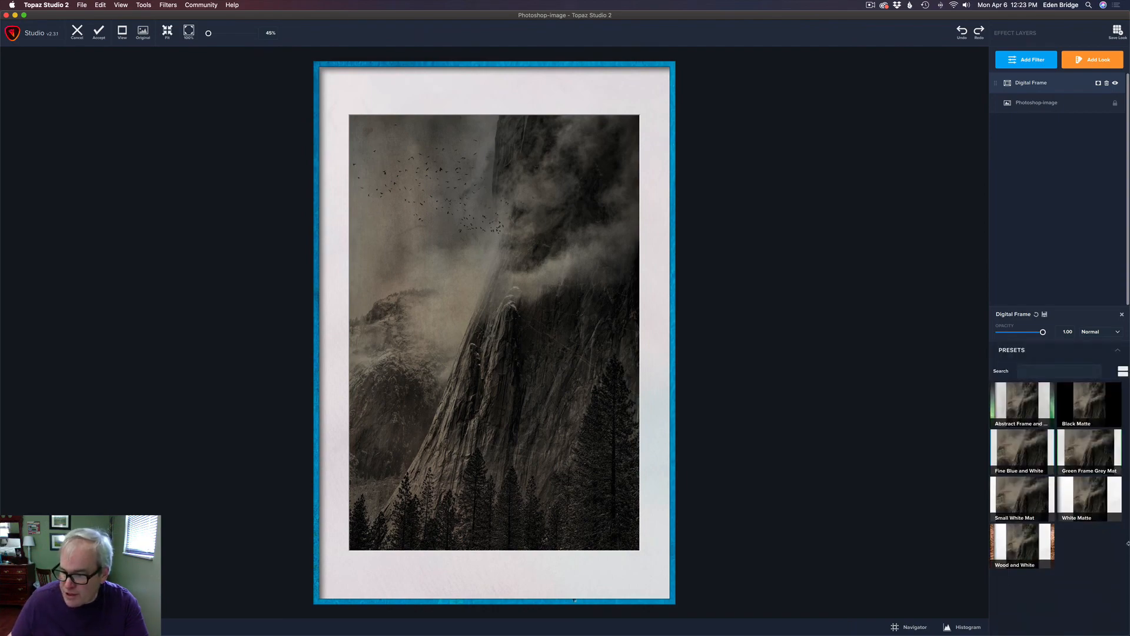
click(1022, 493)
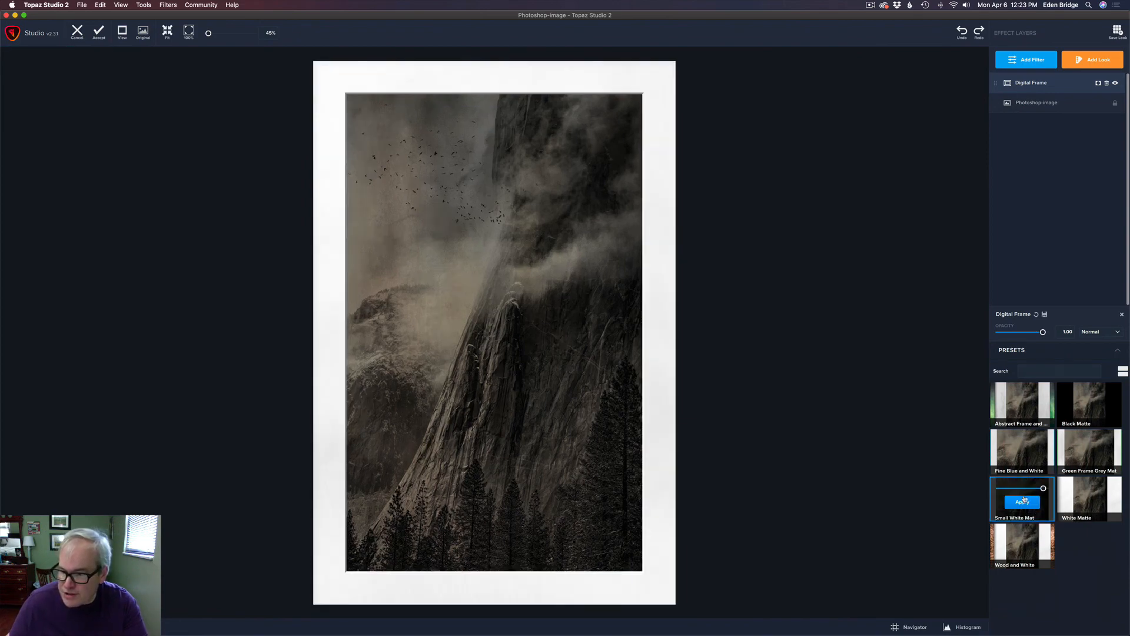
click(1023, 502)
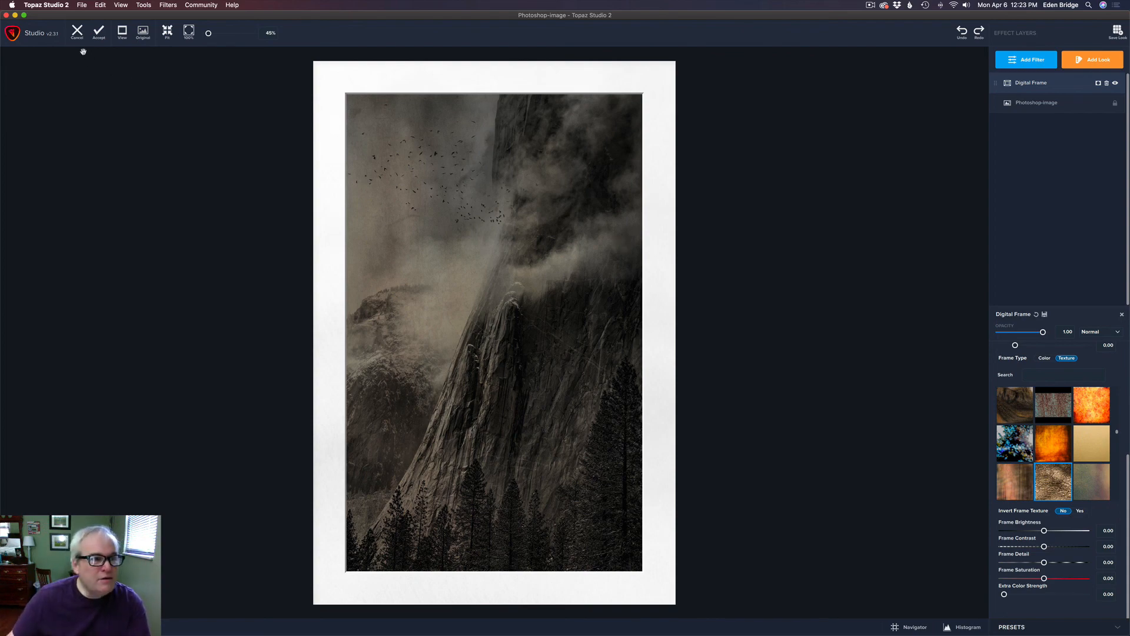
click(98, 34)
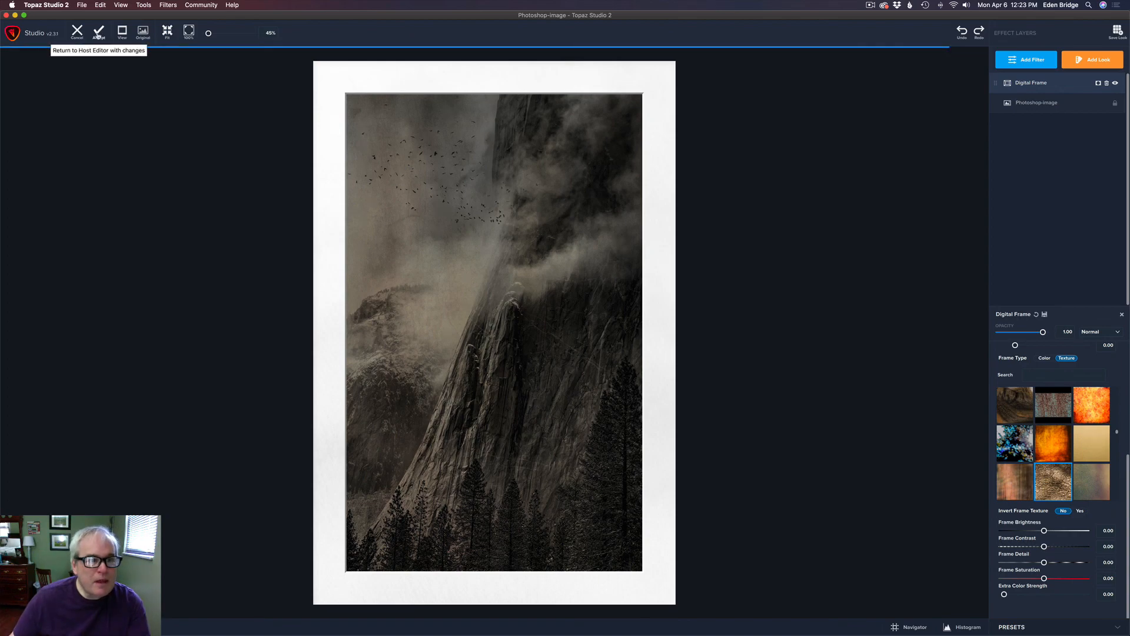